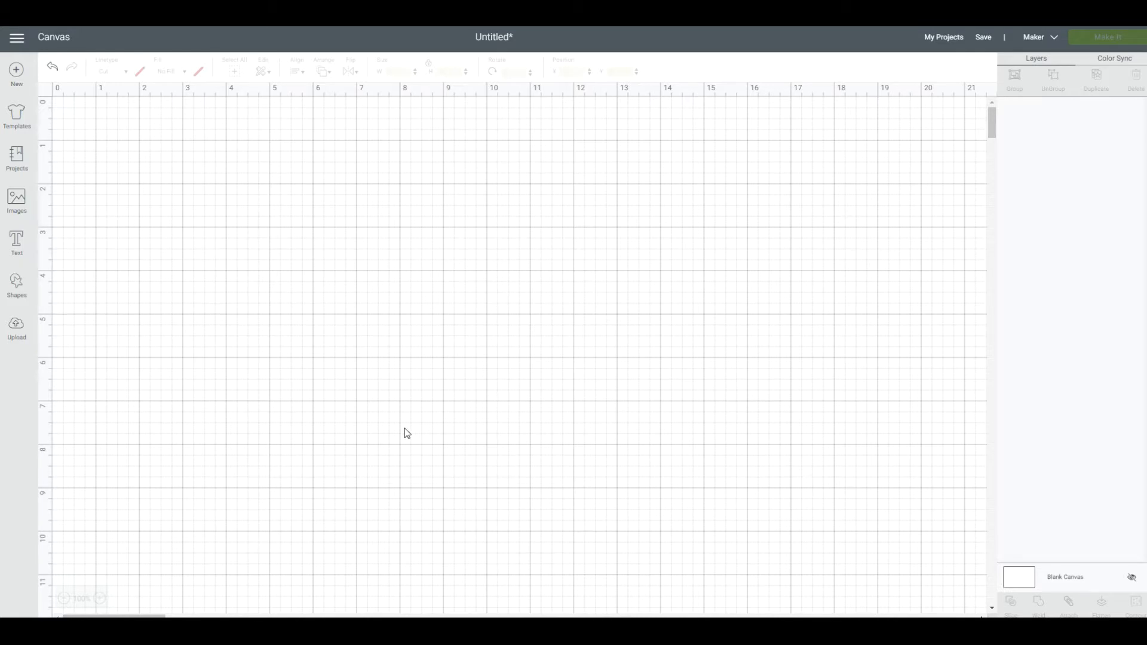
- Upload the vector file 5.svg from the BearsB1-SVG-JPG-files folder as a new image
left_click(17, 328)
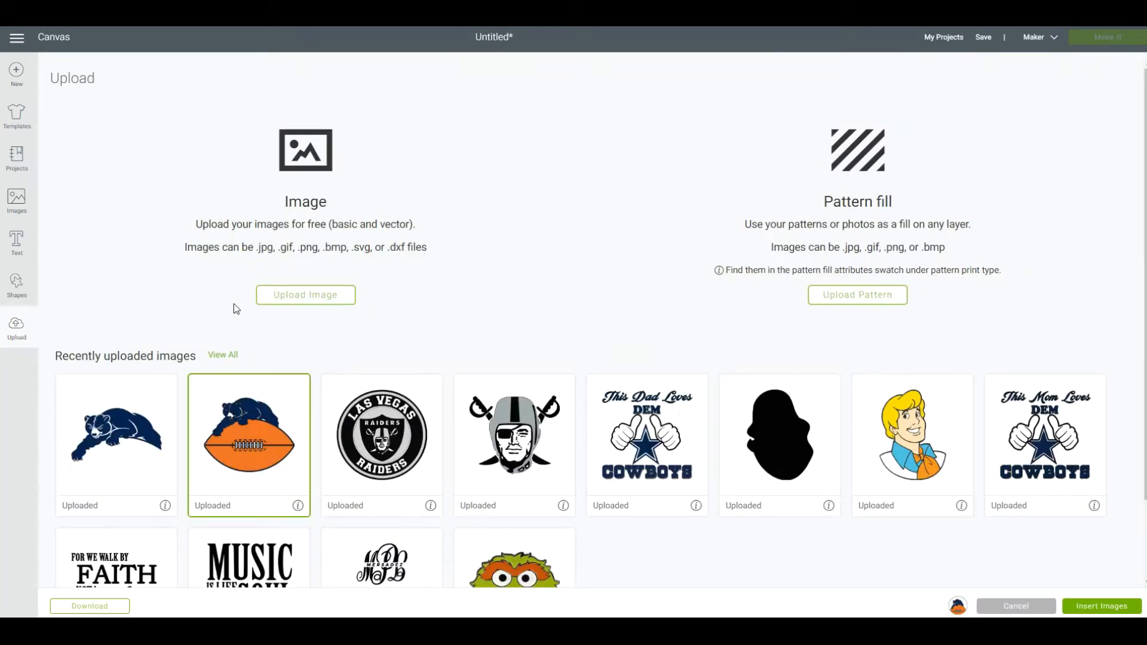
left_click(299, 304)
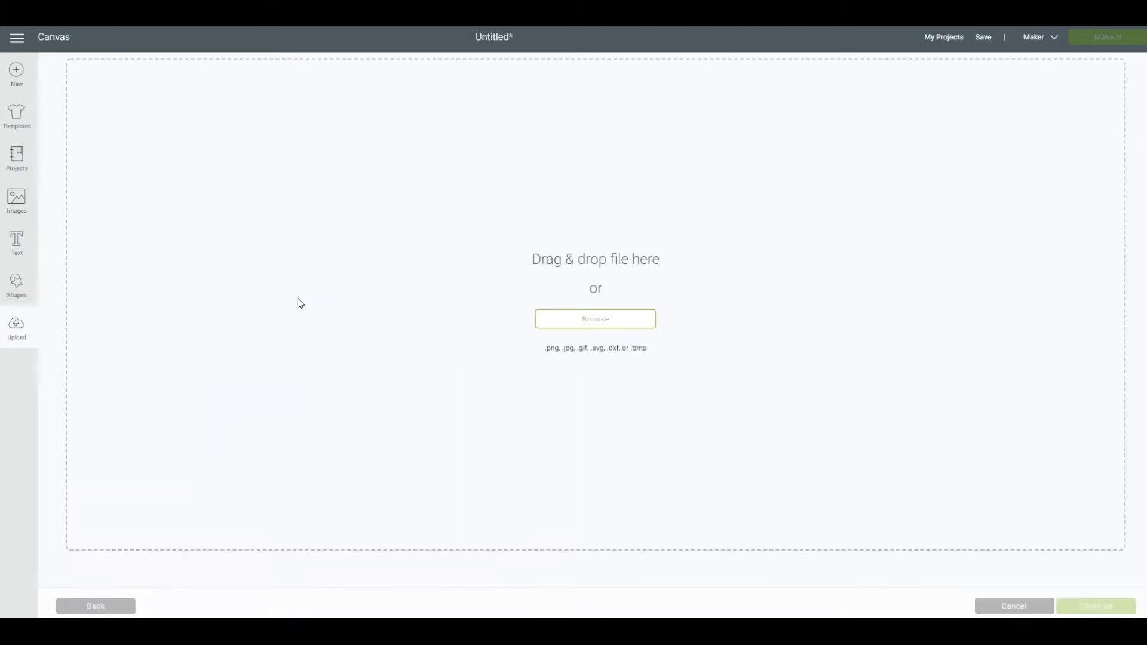
left_click(602, 322)
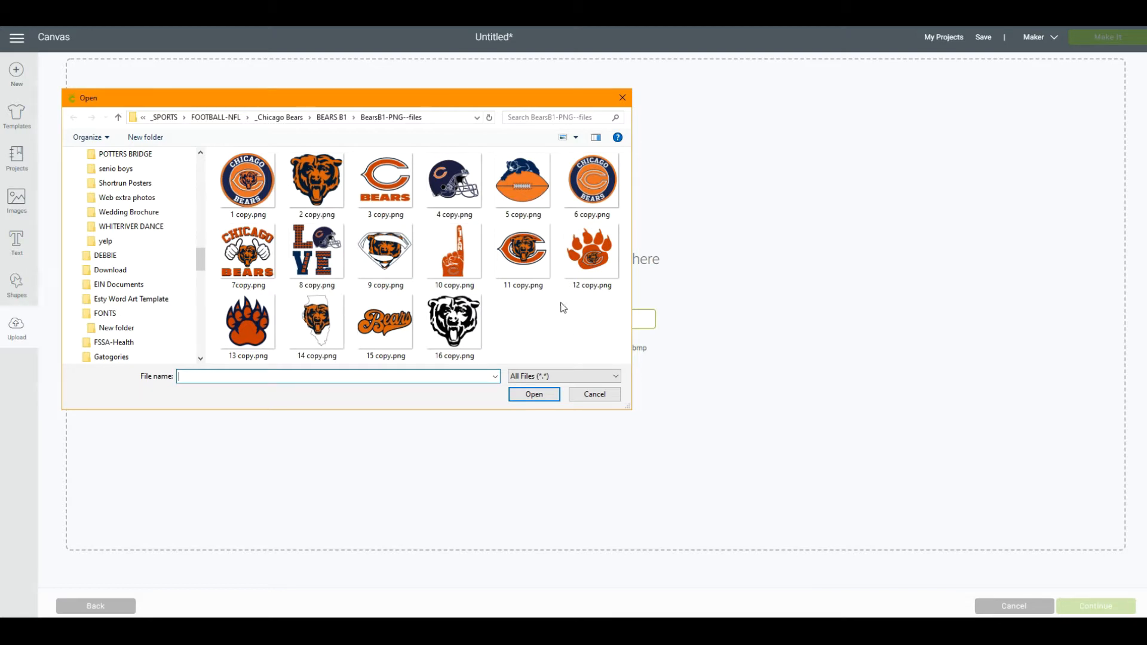
left_click(521, 181)
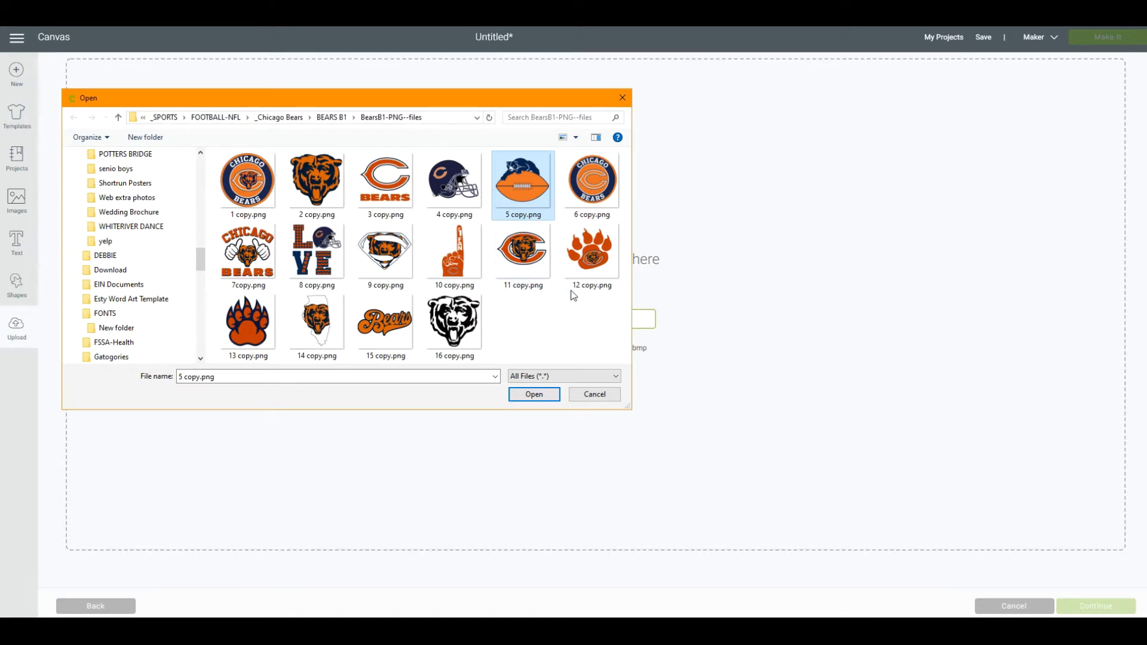
left_click(330, 120)
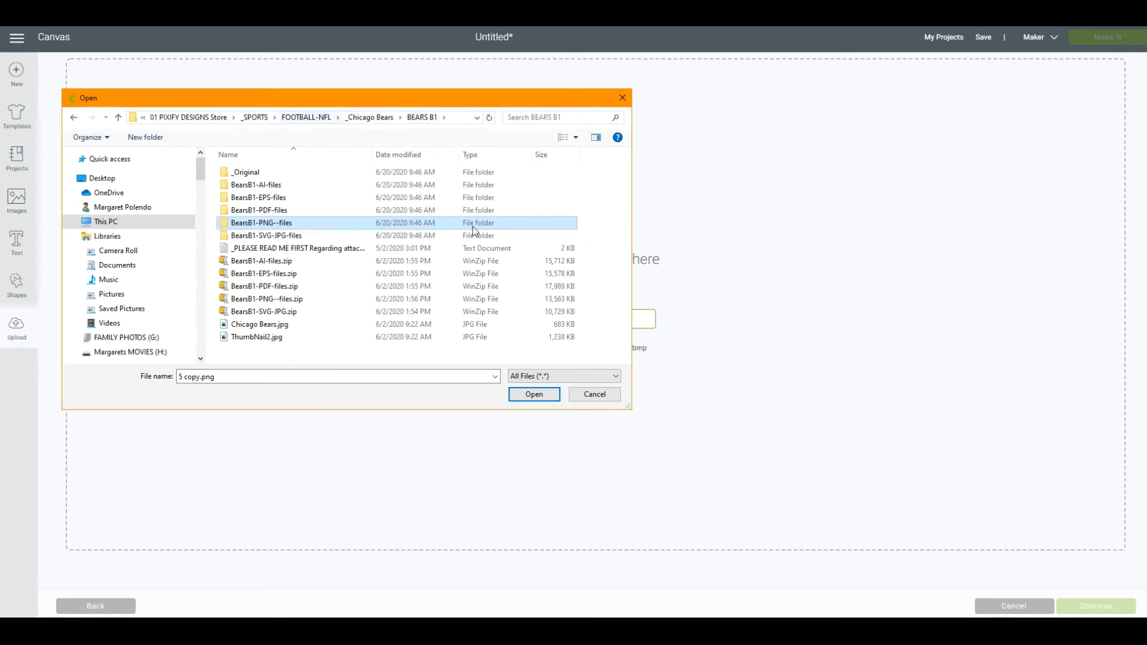
double_click(252, 236)
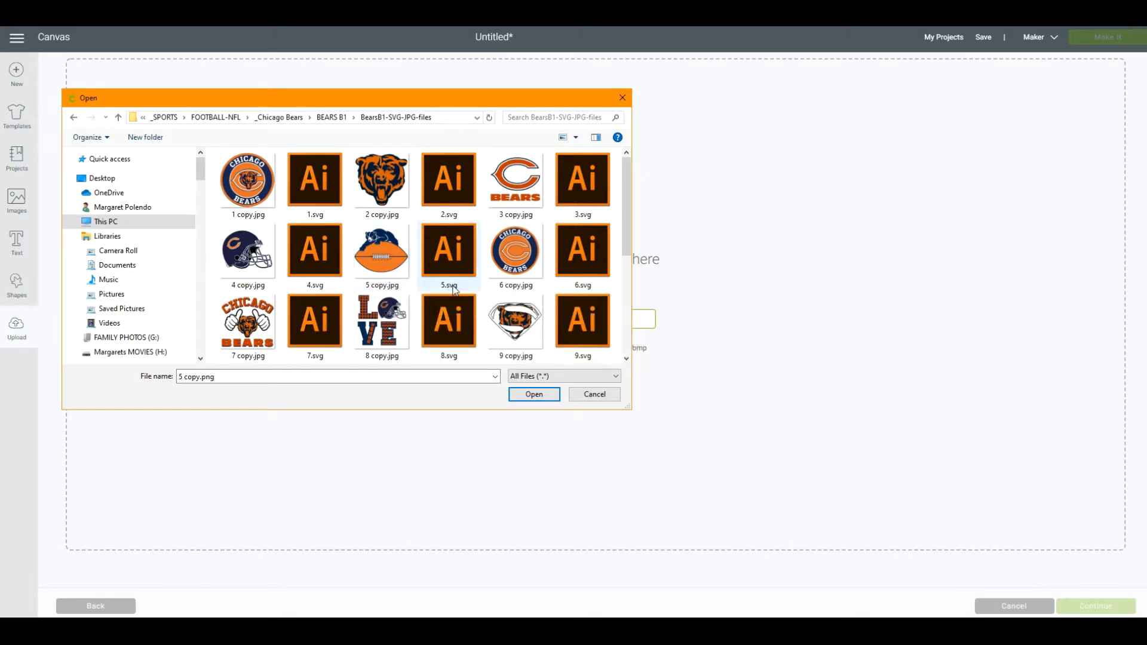
left_click(452, 244)
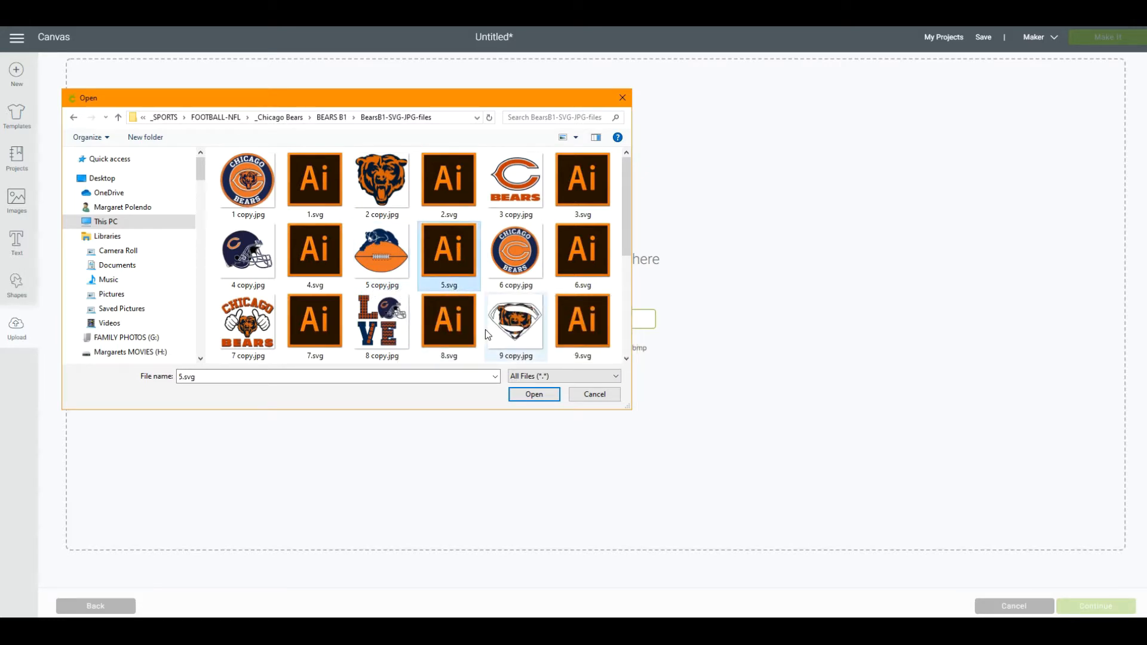
left_click(530, 395)
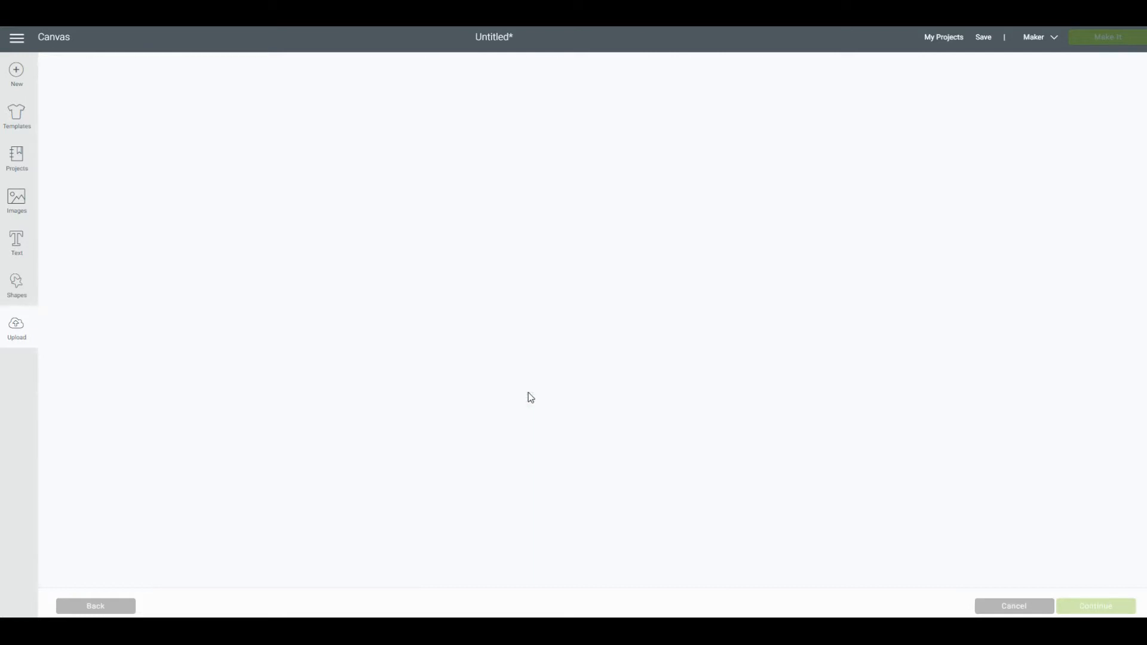
- Name the uploaded image "Bear on Football 2" and save it to the uploaded images
left_click_drag(530, 161, 510, 163)
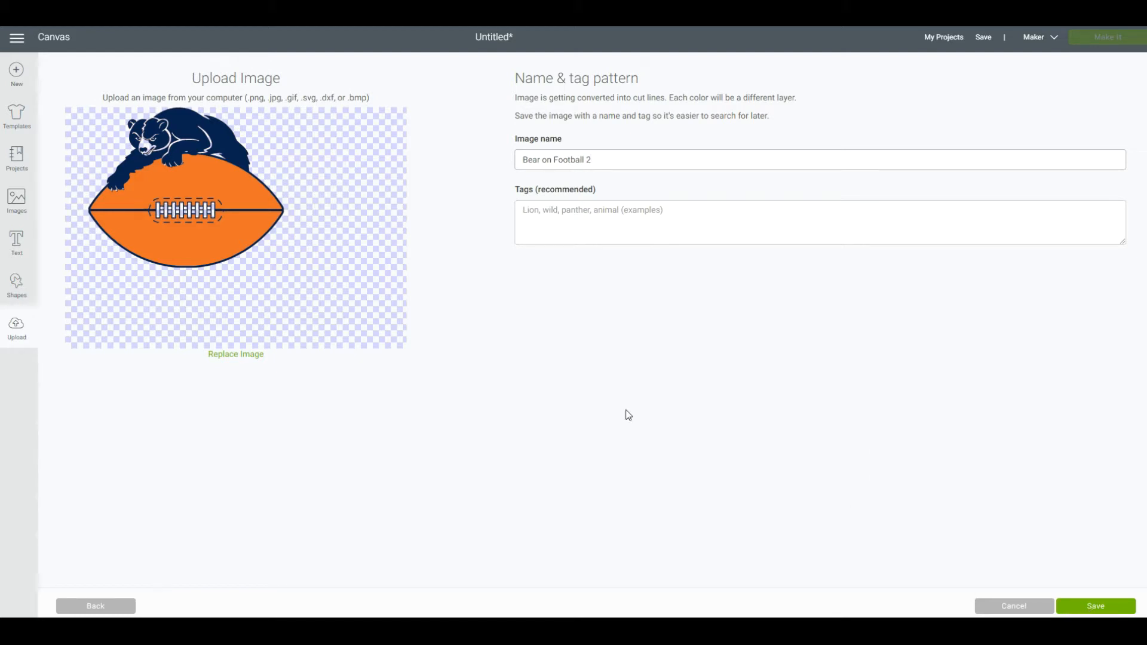
left_click_drag(245, 208, 289, 243)
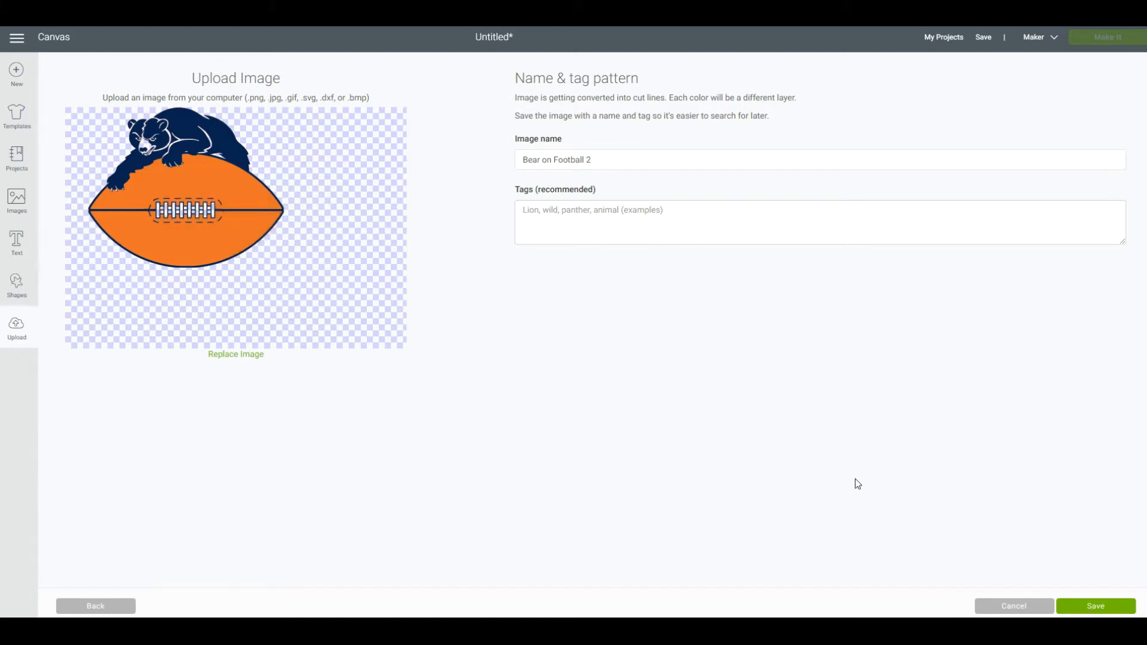
left_click(1116, 609)
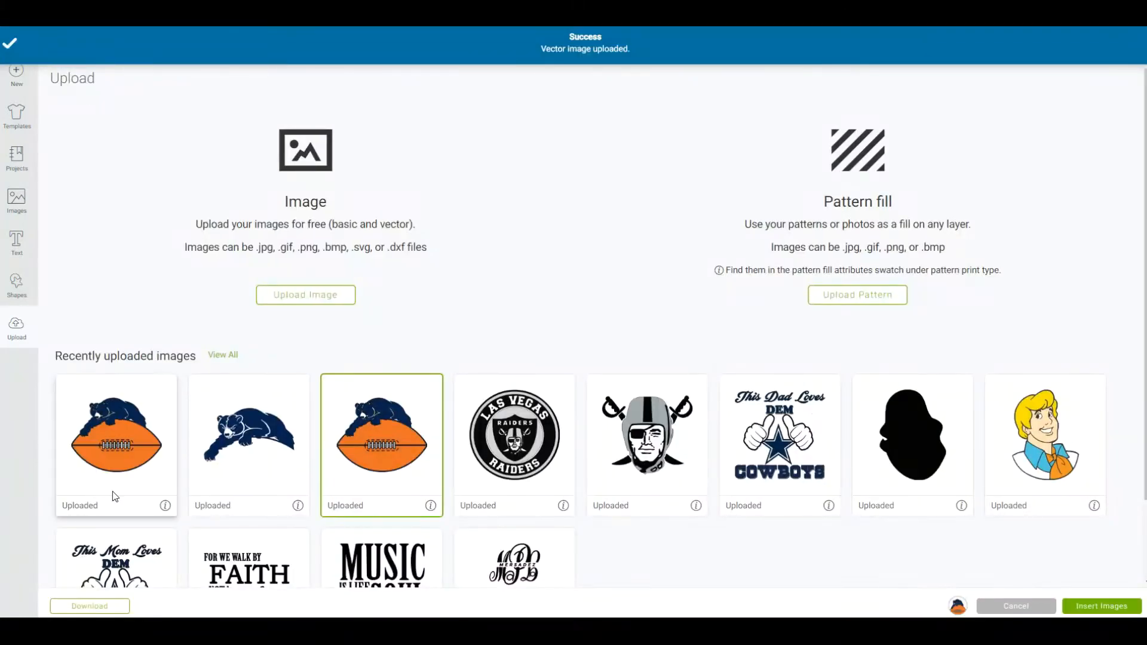
- Insert only the newly uploaded Bear on Football 2 image onto the canvas, leaving the older football bear image unselected
left_click(121, 453)
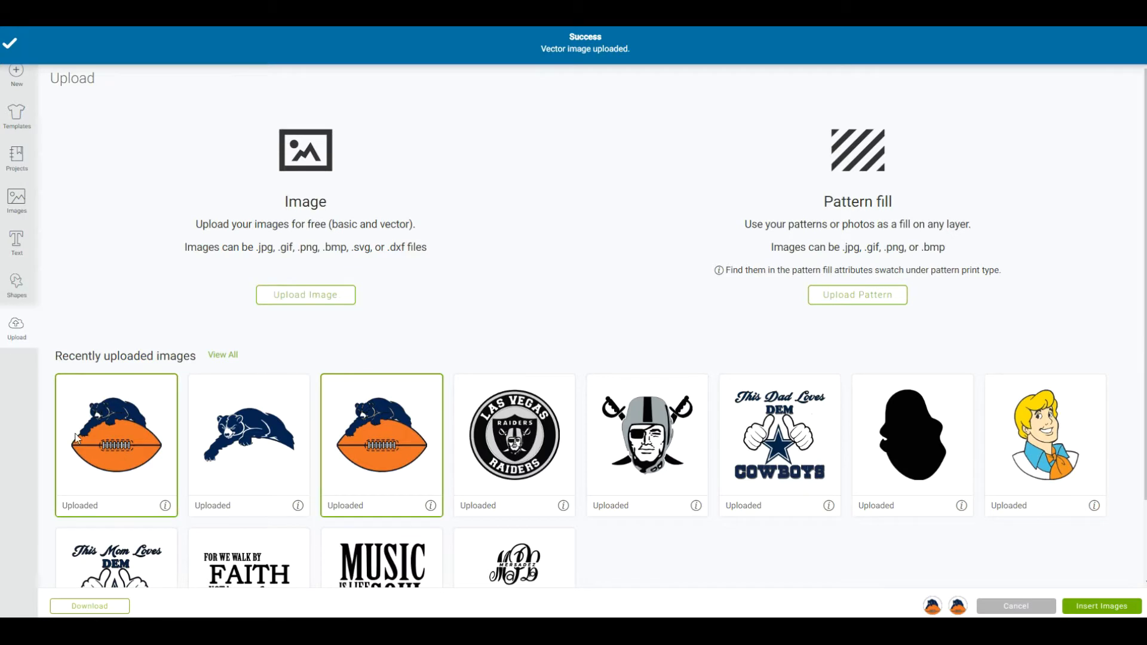
left_click(99, 454)
left_click(102, 455)
left_click(375, 448)
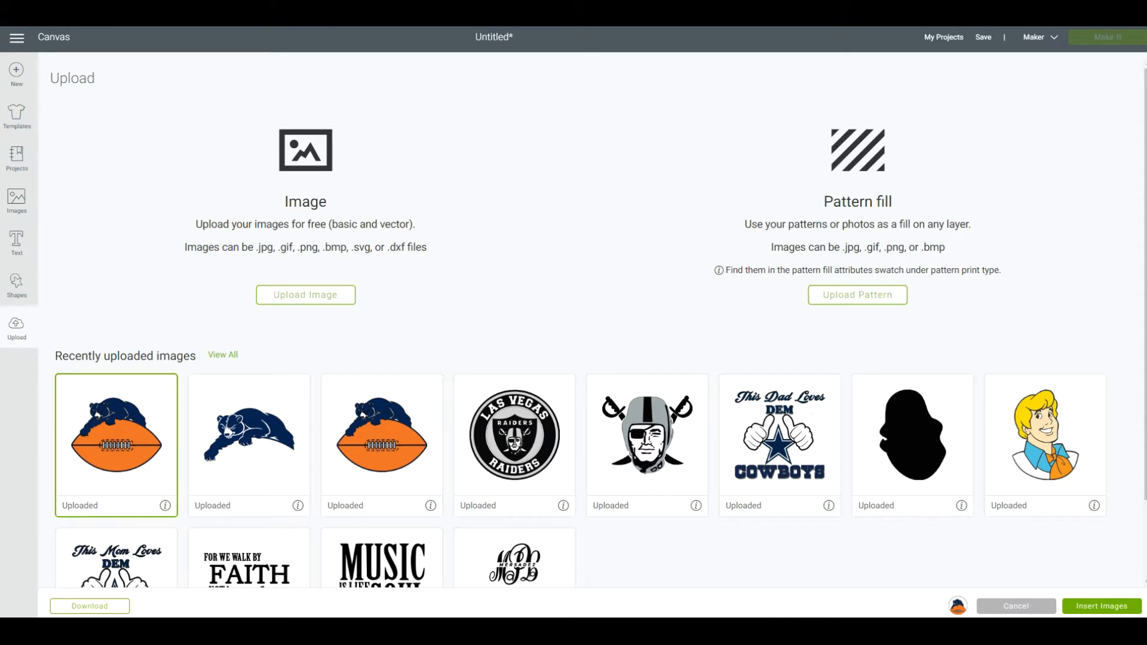
left_click(1096, 607)
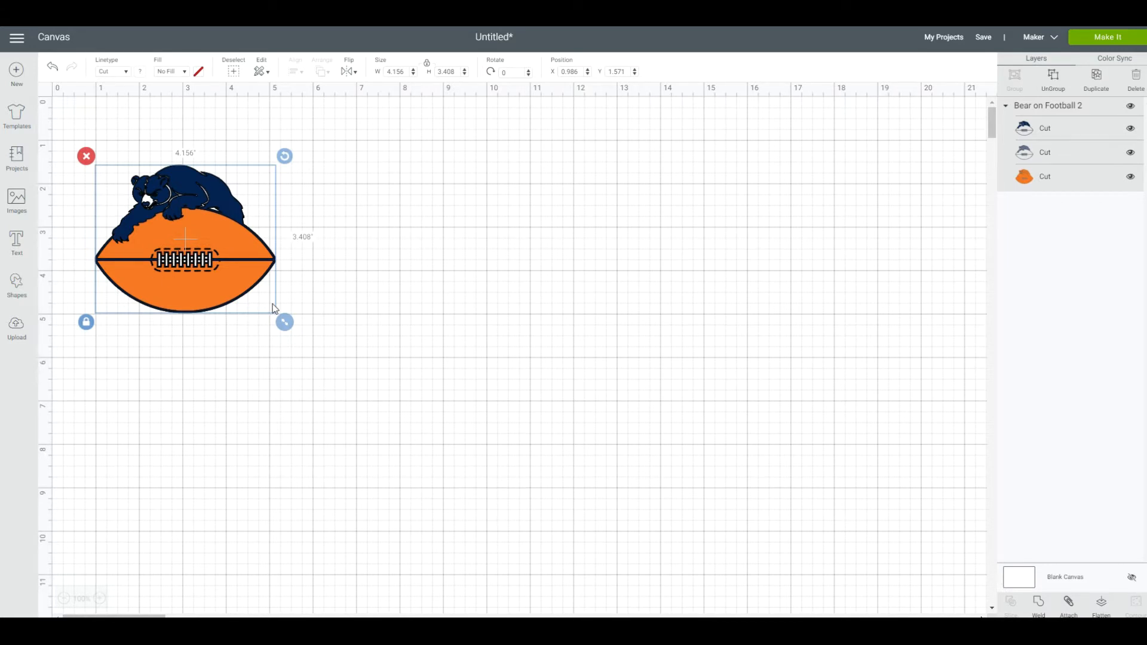
- Resize the bear-on-football image proportionally to about 6.84 by 5.61 inches
left_click_drag(283, 325, 765, 600)
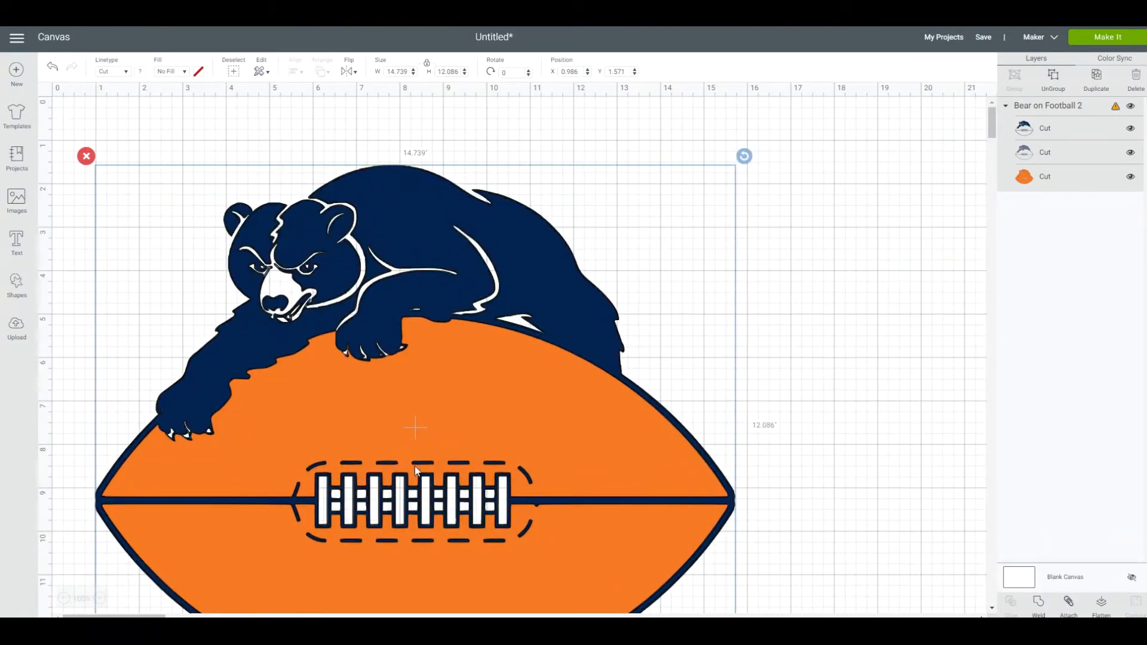
scroll(829, 342, "down", 3)
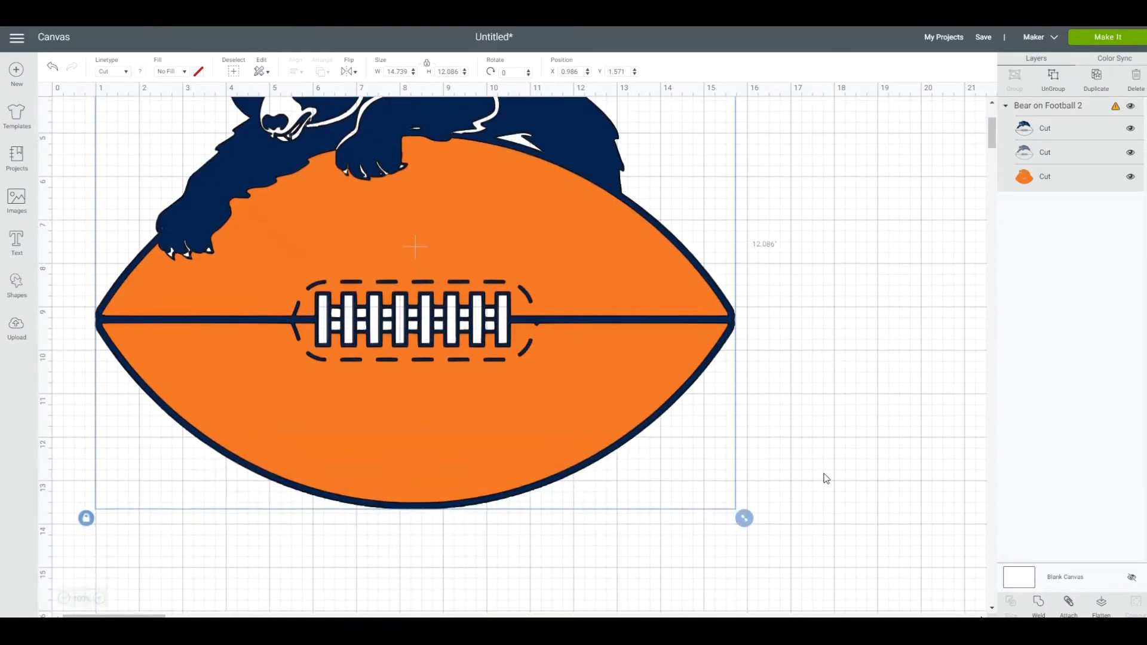
left_click_drag(743, 520, 409, 367)
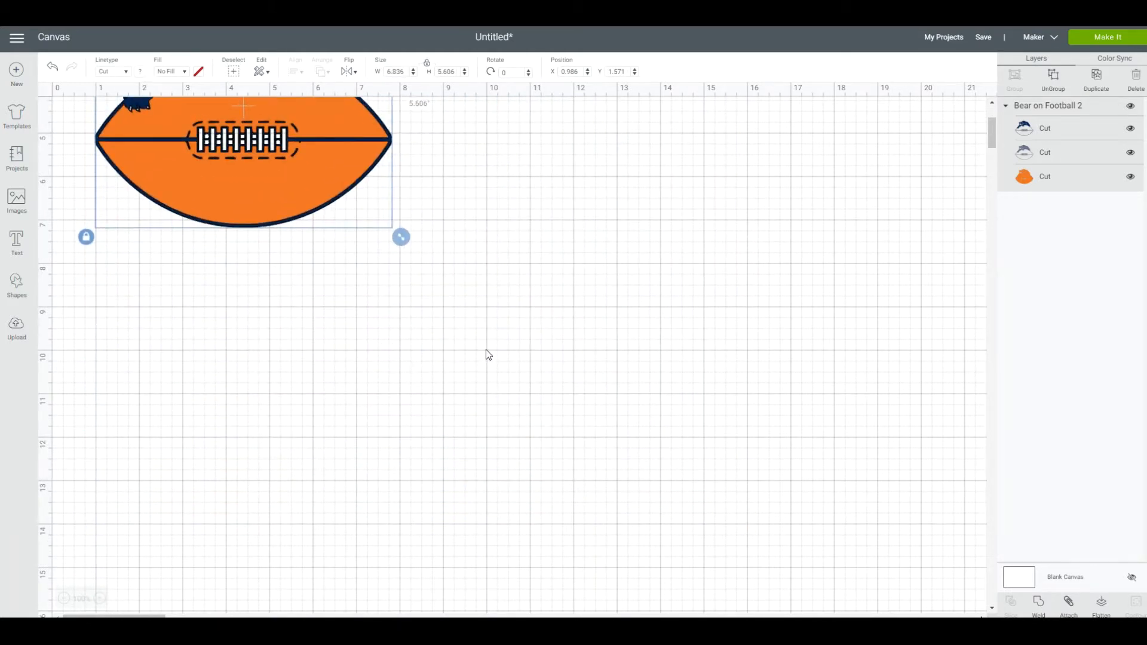
scroll(486, 350, "up", 3)
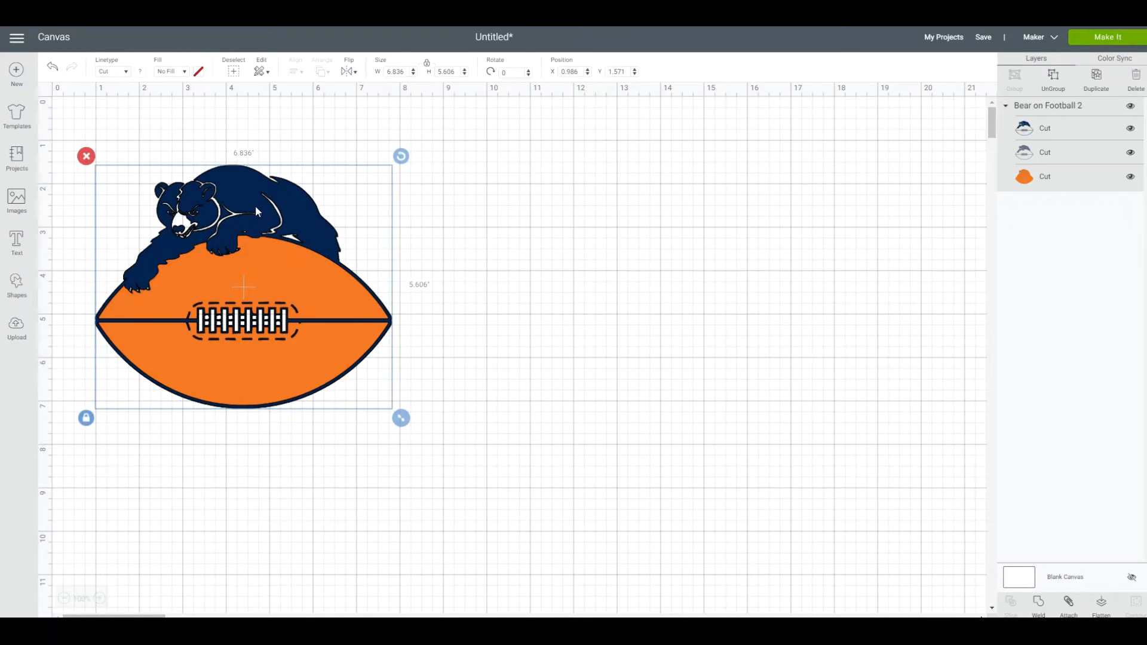
- Ungroup the bear-on-football image and move its navy layer off the others to about X 13.19, Y 0.76
left_click(1056, 83)
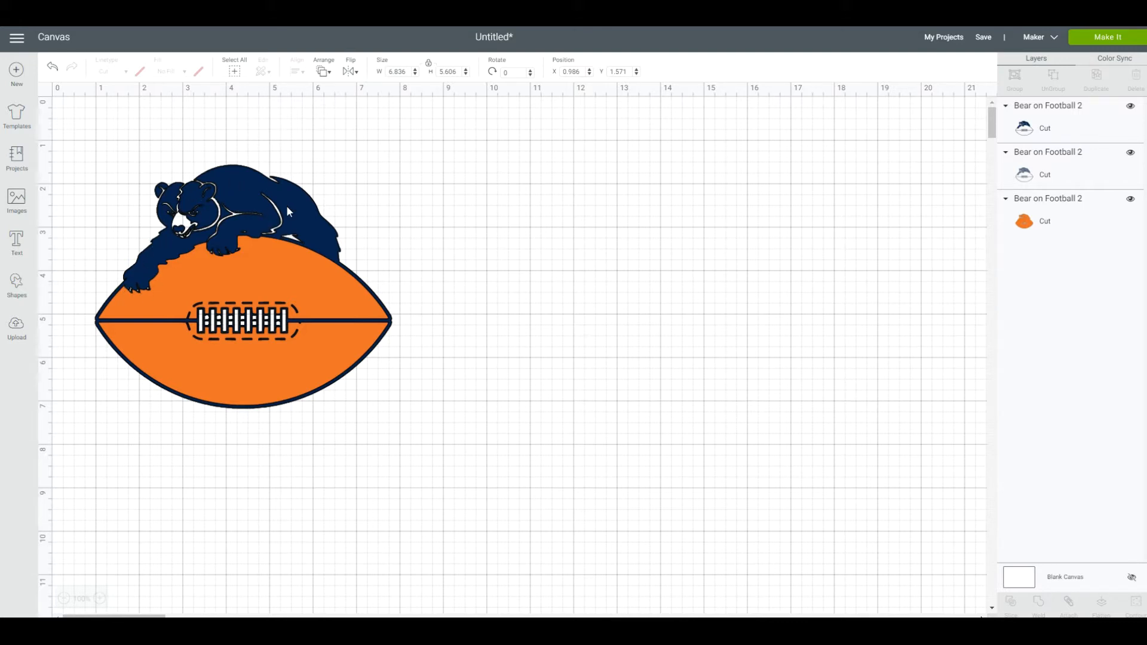
left_click(246, 195)
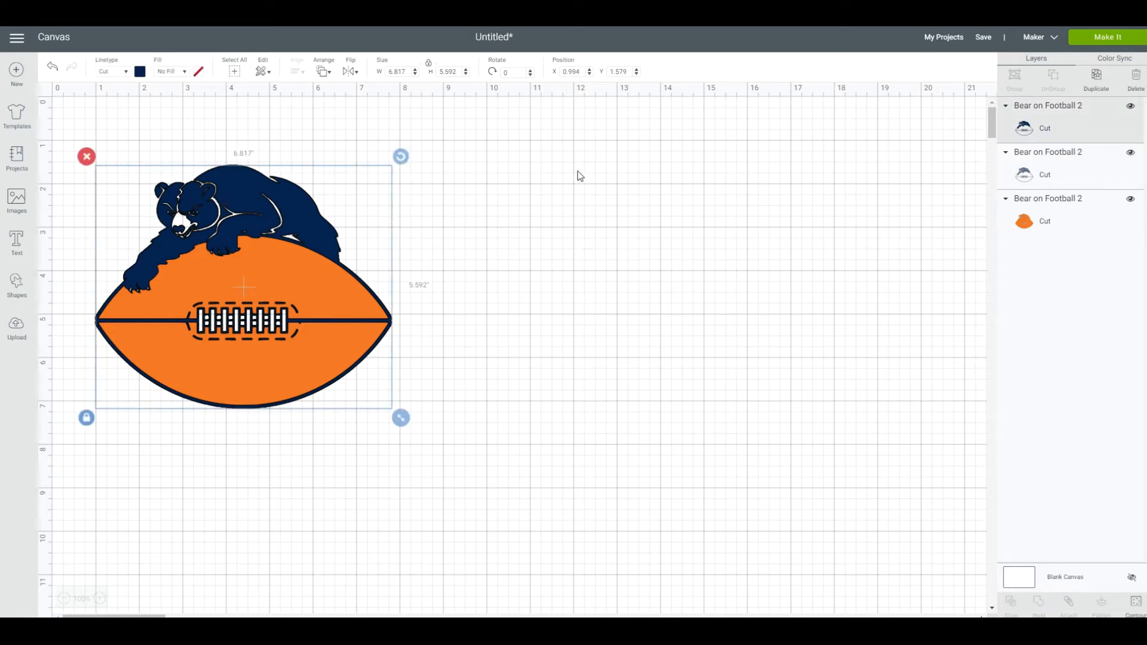
left_click_drag(238, 192, 614, 185)
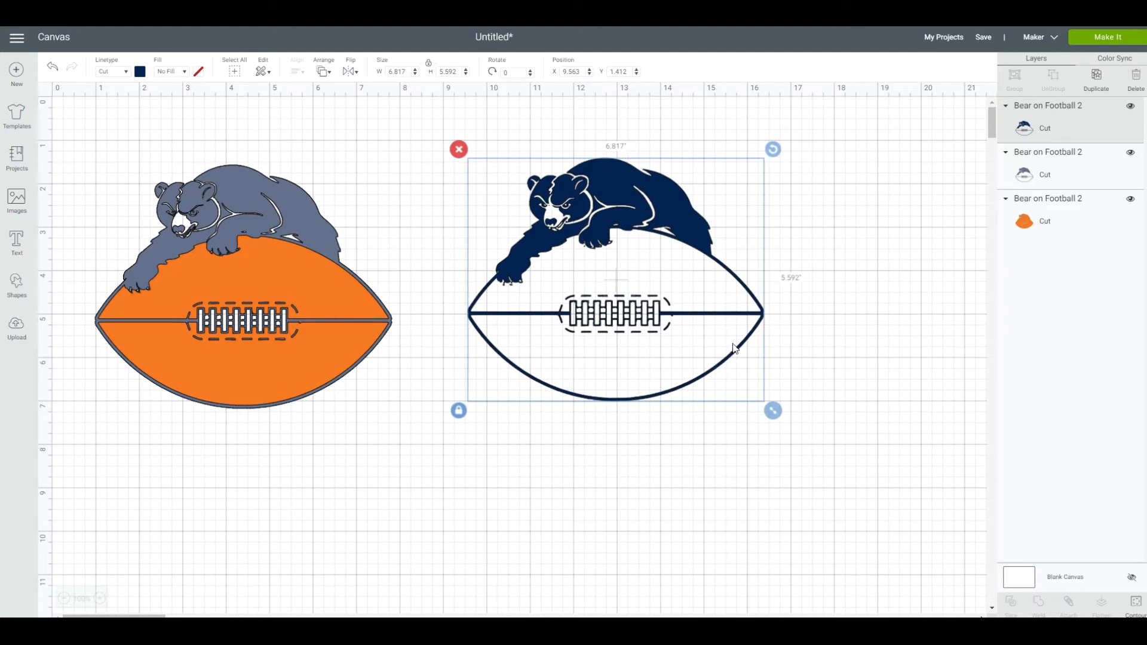
left_click_drag(621, 195, 776, 165)
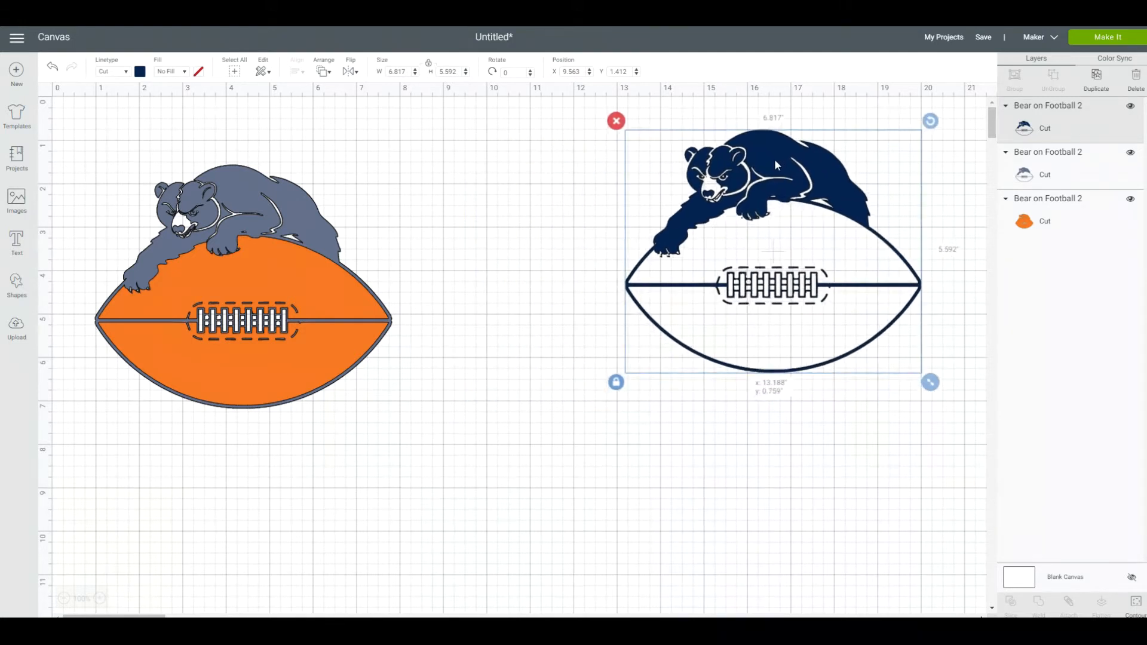
- Move the gray layer off the orange one to about X 6.79, Y 3.38, and the navy layer to about X 13.27, Y 1.47
left_click(235, 184)
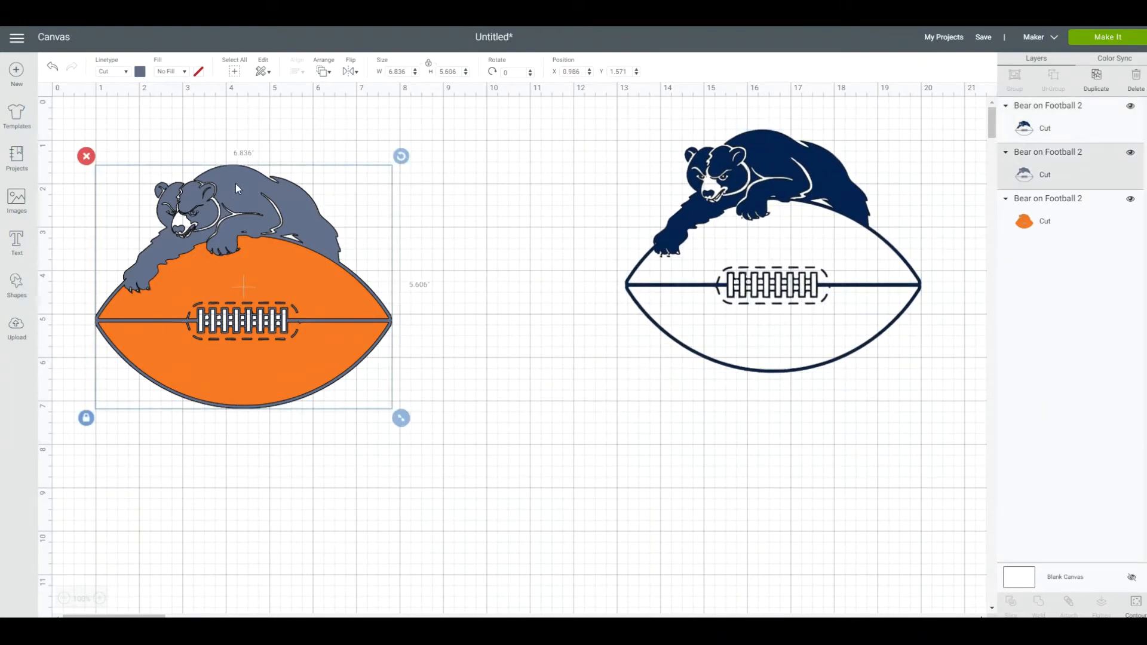
left_click_drag(230, 191, 531, 385)
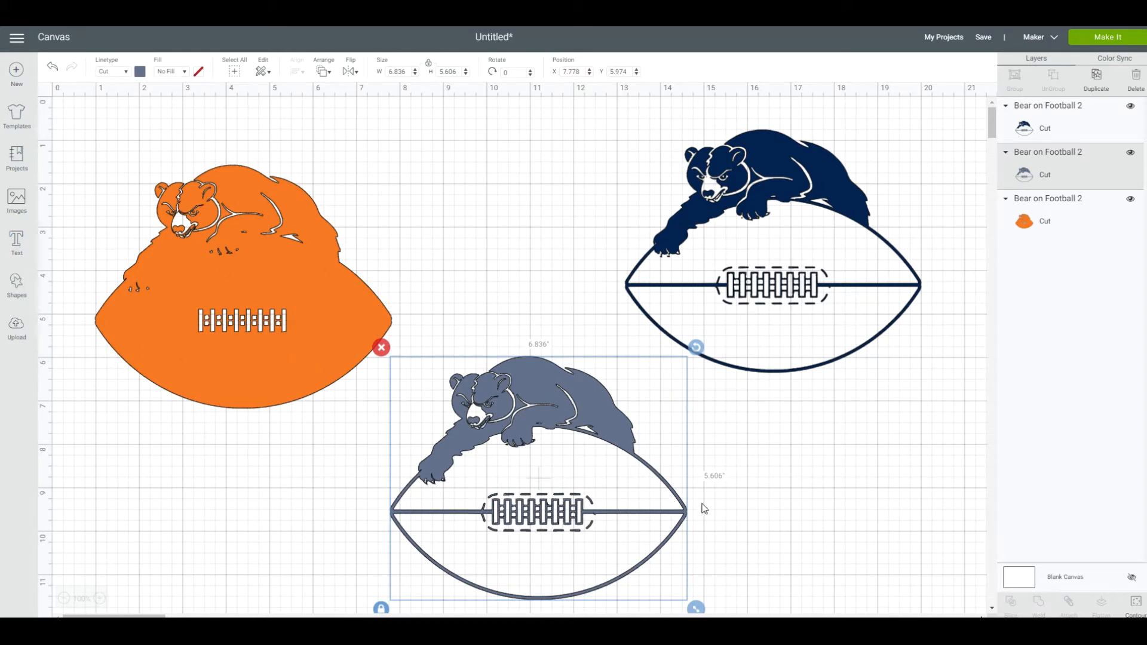
left_click_drag(543, 389, 485, 235)
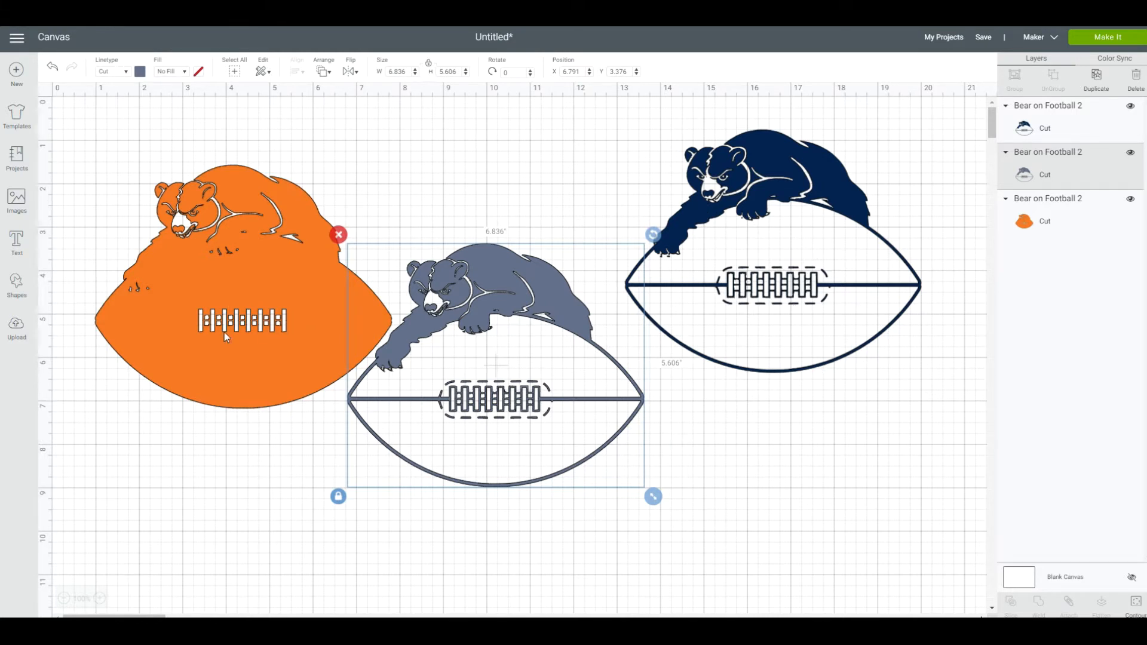
left_click_drag(770, 157, 774, 188)
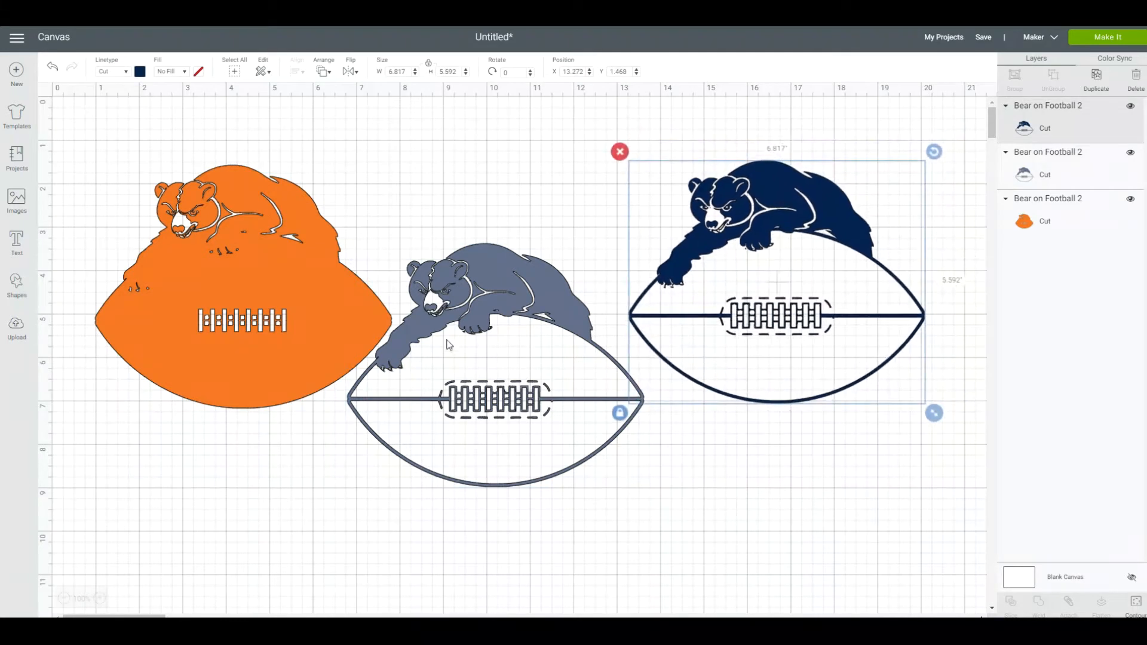
- Delete the navy layer and the gray layer from the canvas
right_click(790, 192)
left_click(808, 308)
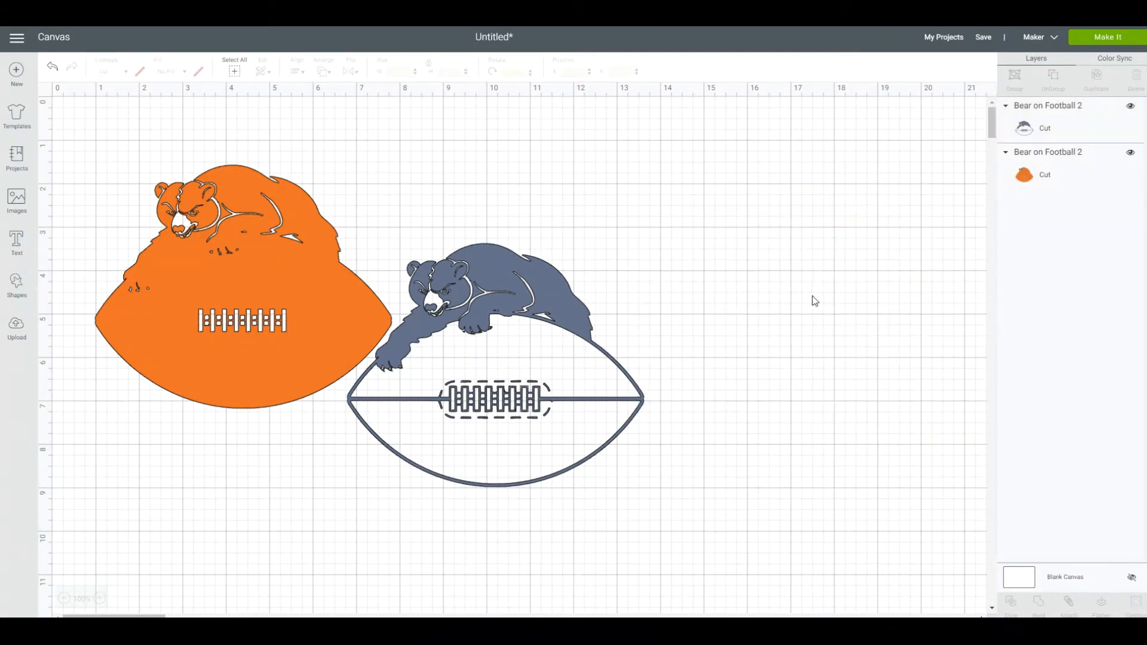
left_click(507, 263)
right_click(507, 263)
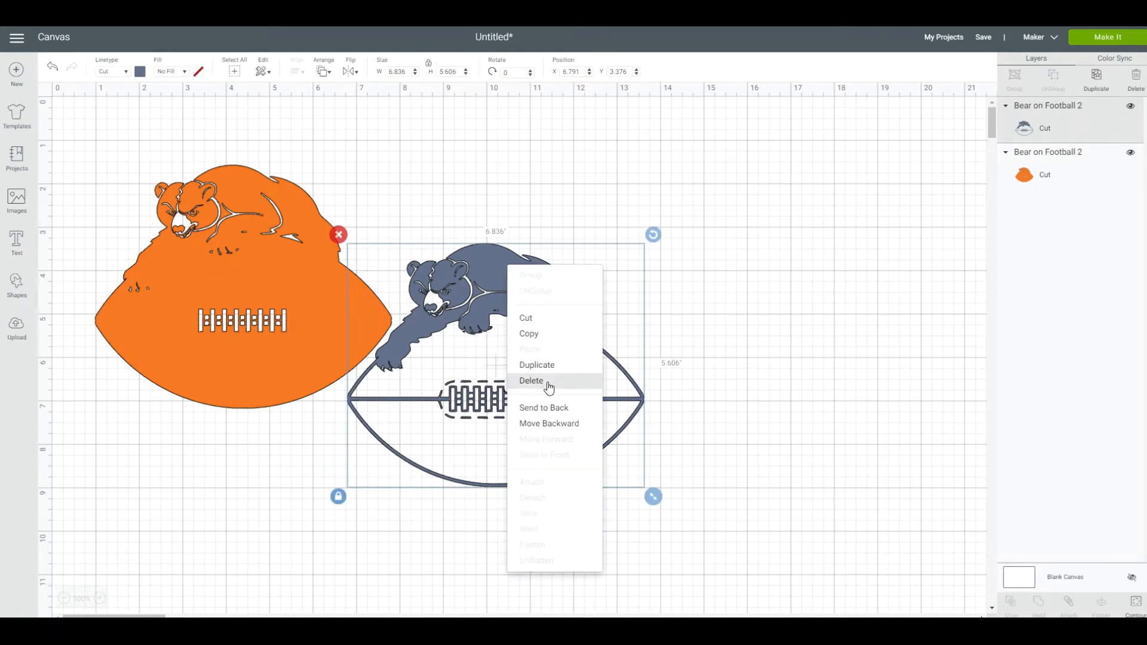
left_click(549, 388)
- Delete the remaining orange layer to clear the canvas
left_click(238, 189)
right_click(237, 188)
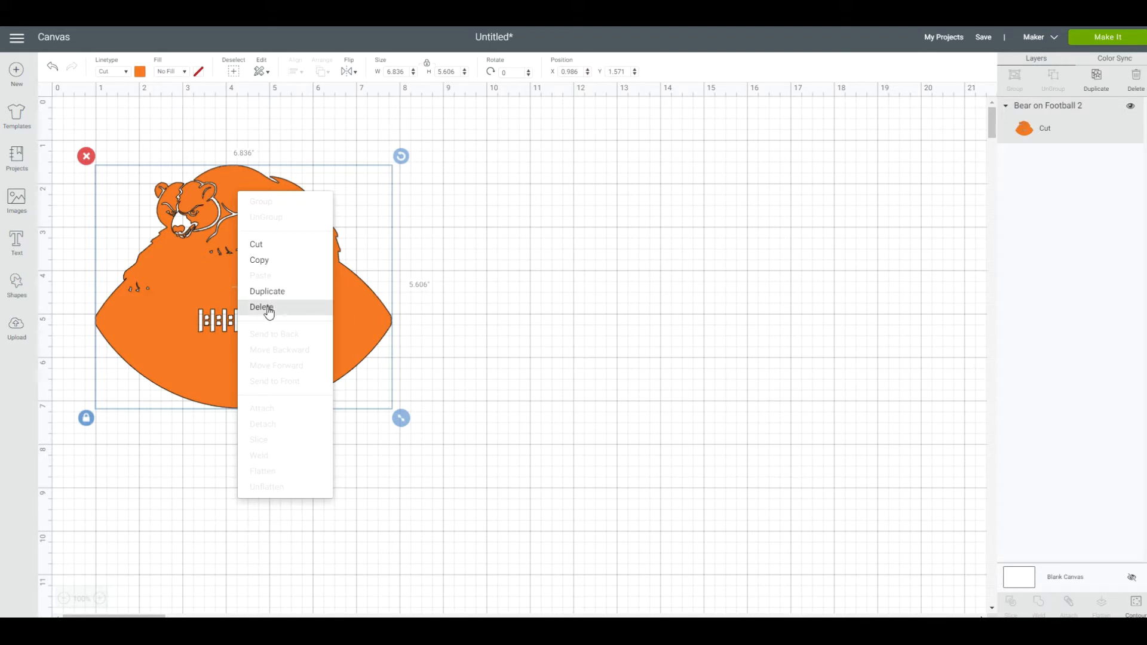
left_click(363, 39)
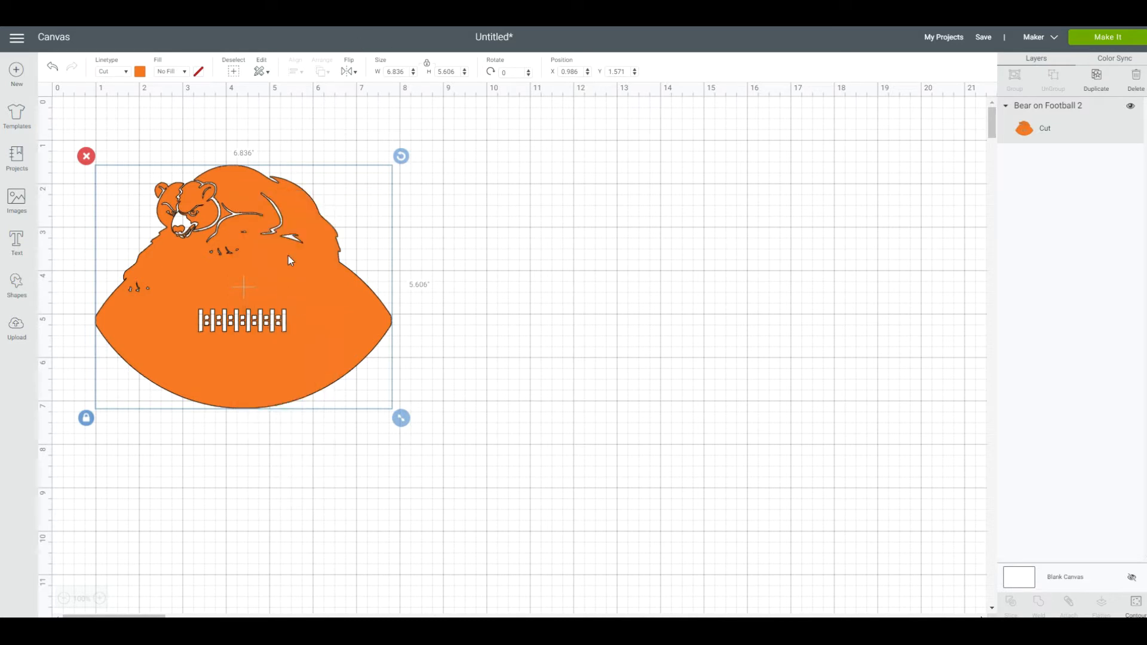
left_click(263, 71)
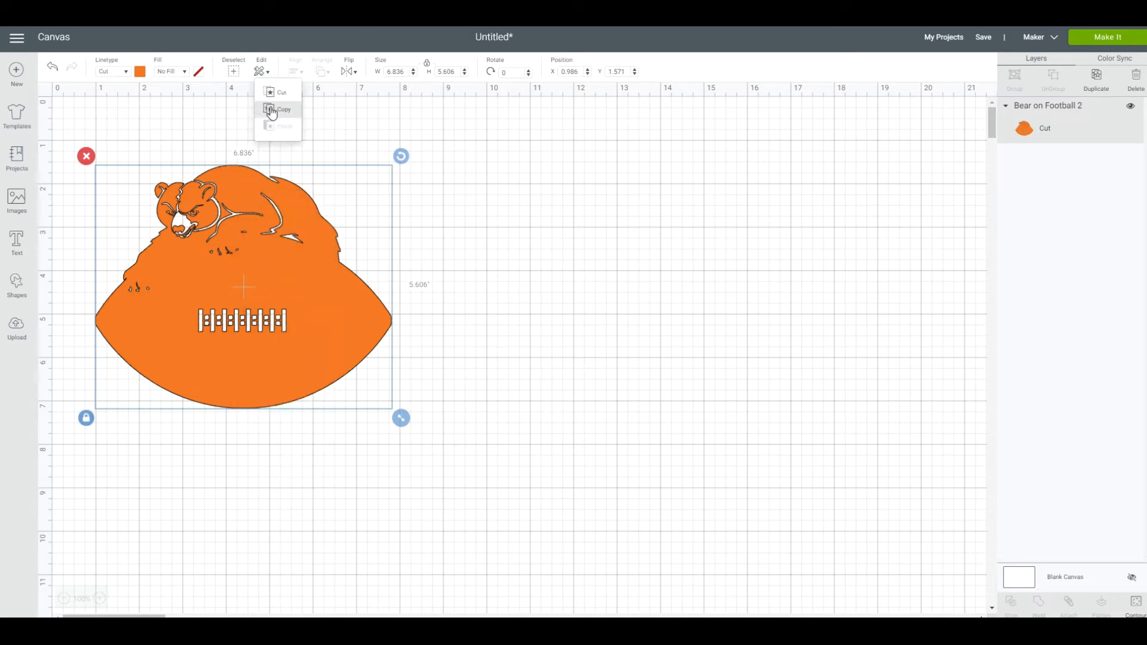
left_click(363, 34)
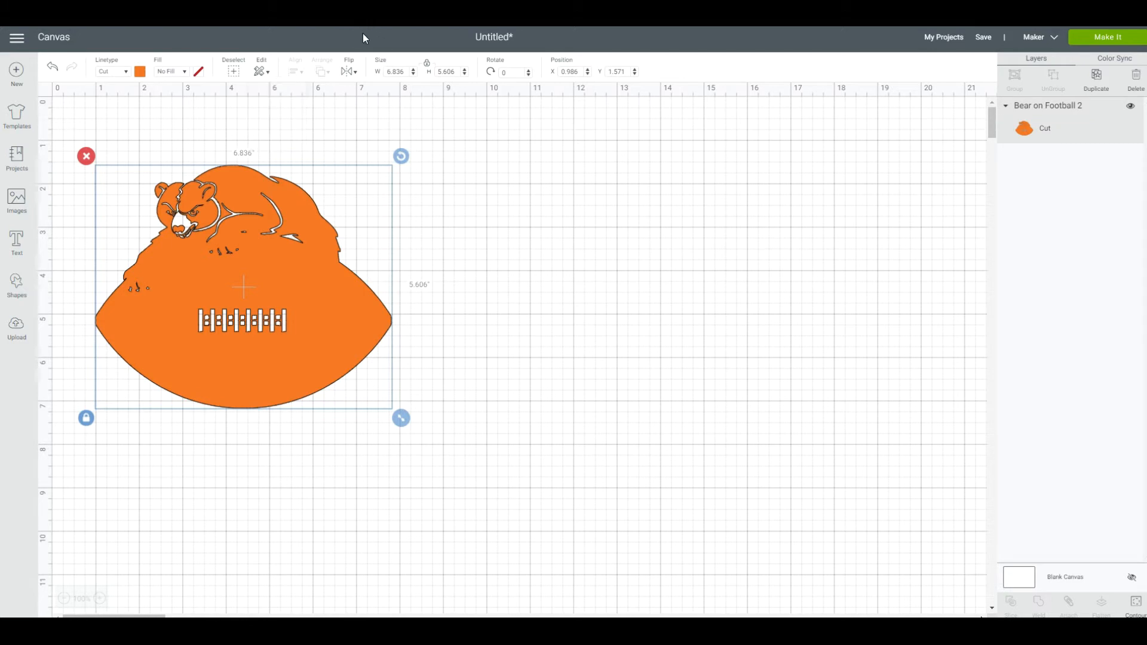
right_click(284, 273)
left_click(310, 386)
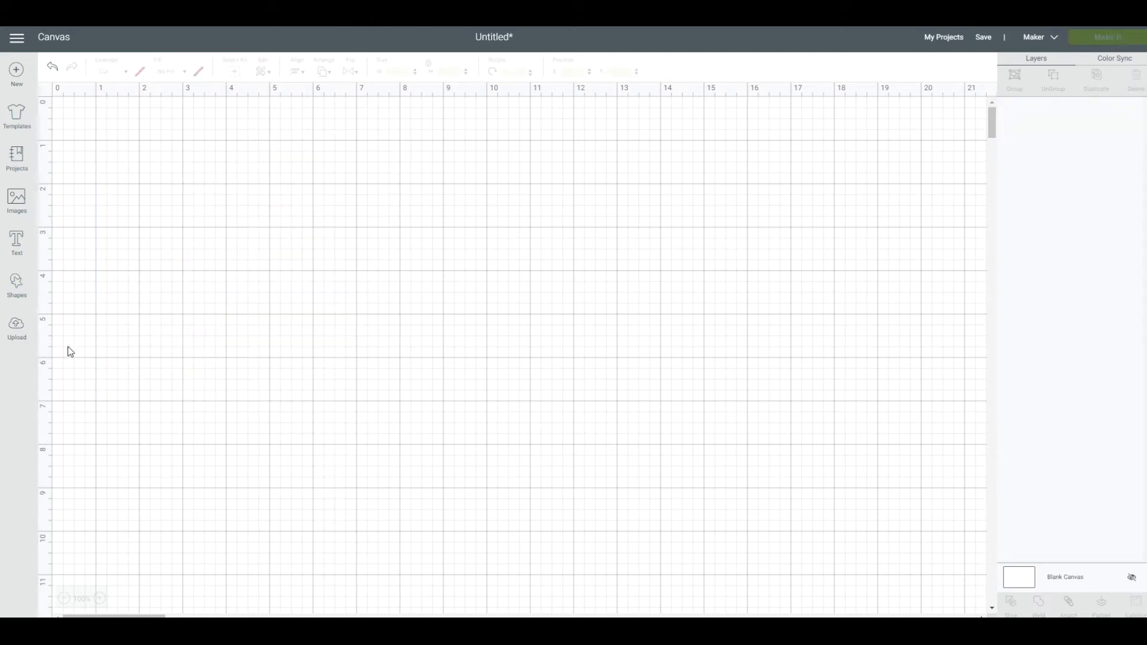
- Upload 5 copy.png from the BearsB1-PNG--files folder in BEARS B1 as a Simple image and continue to background removal
left_click(13, 341)
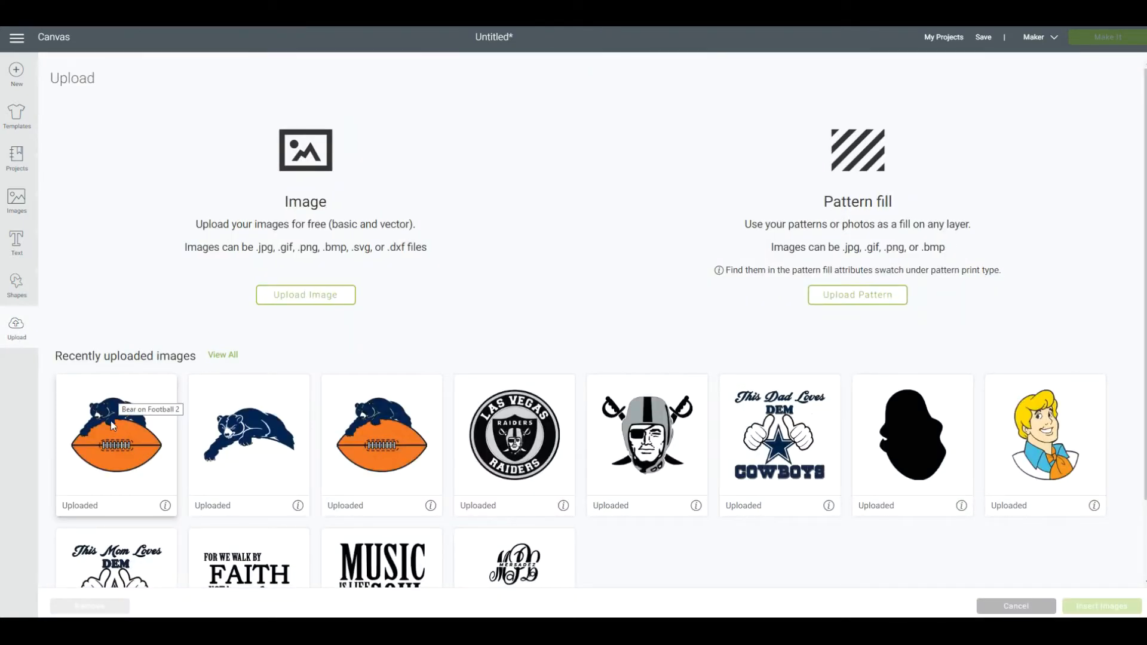
left_click(306, 295)
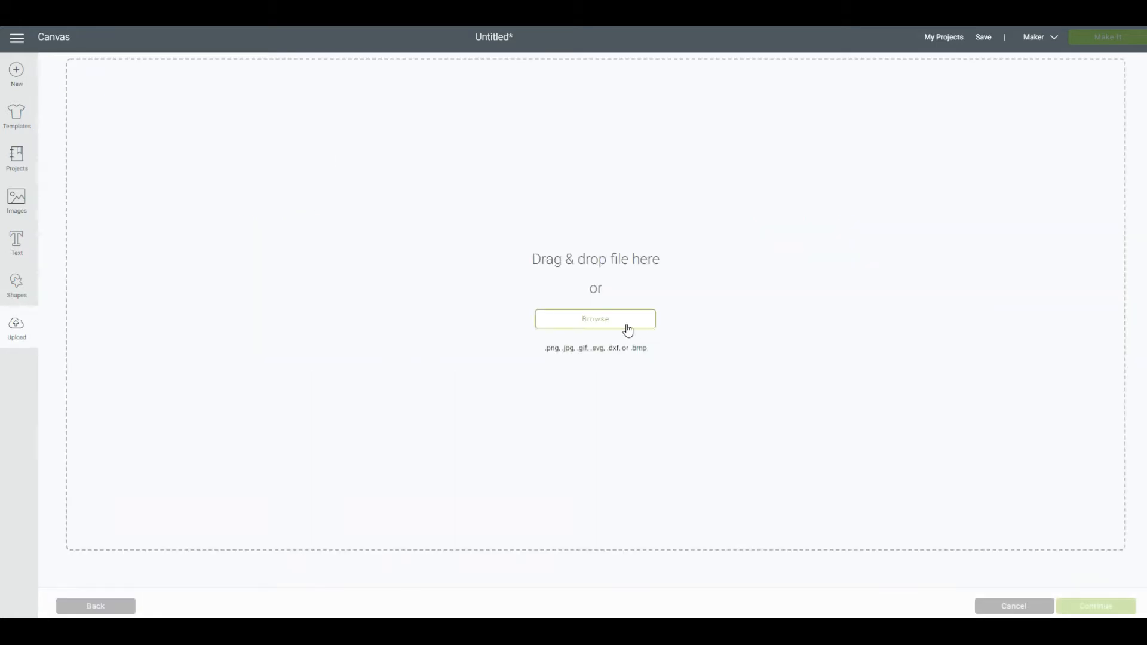
left_click(603, 326)
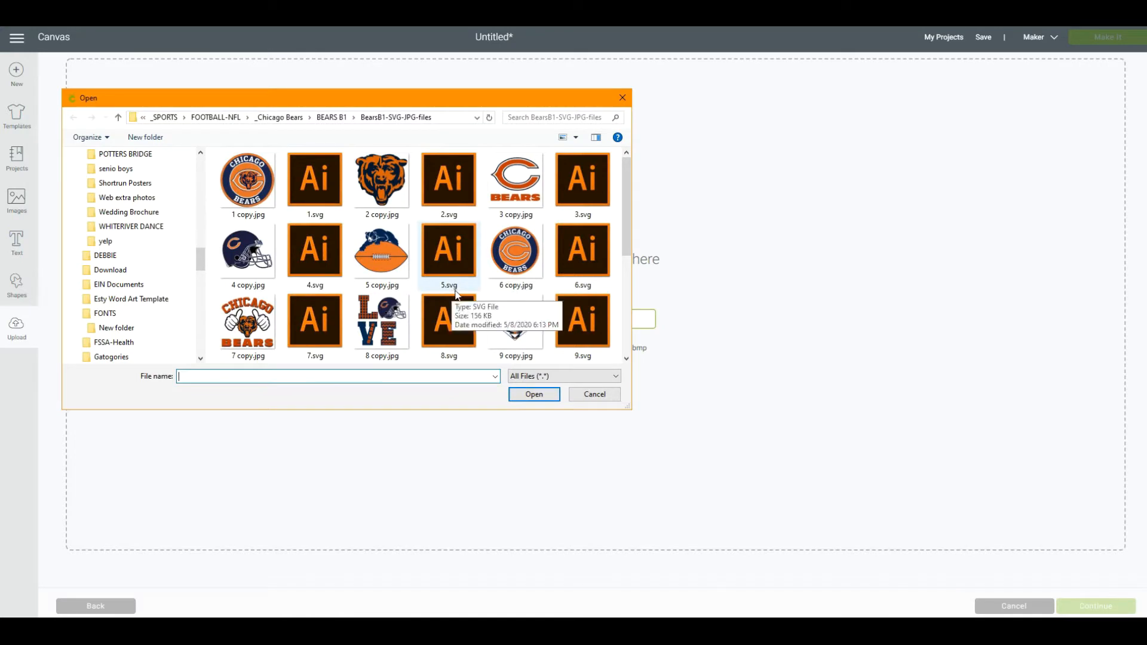
left_click(336, 118)
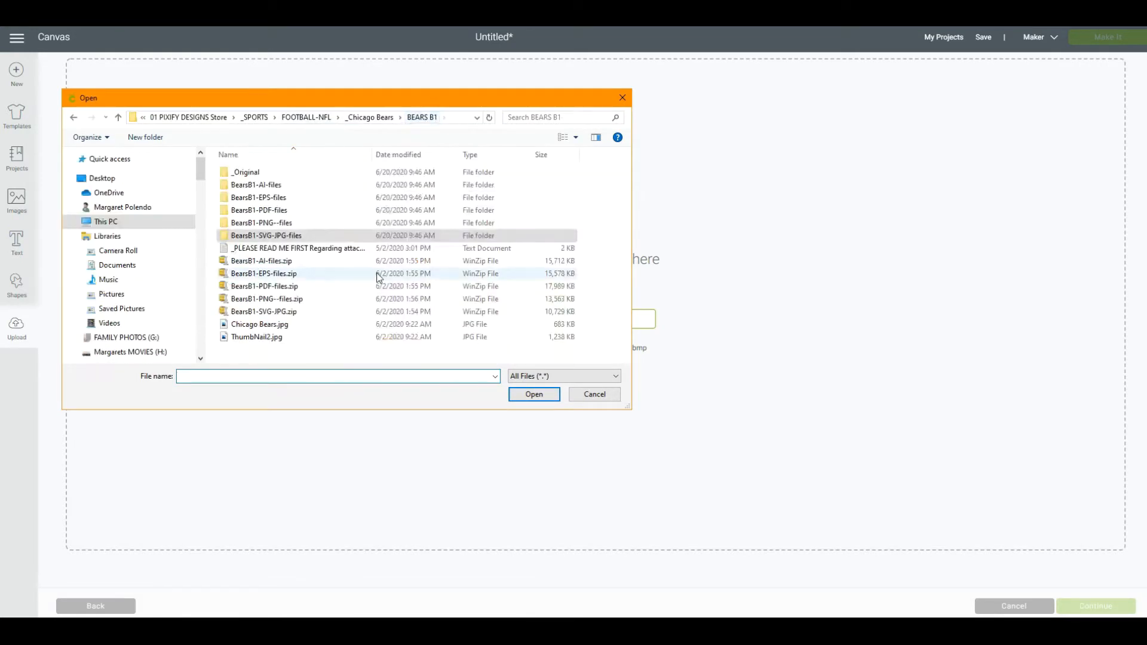
double_click(257, 223)
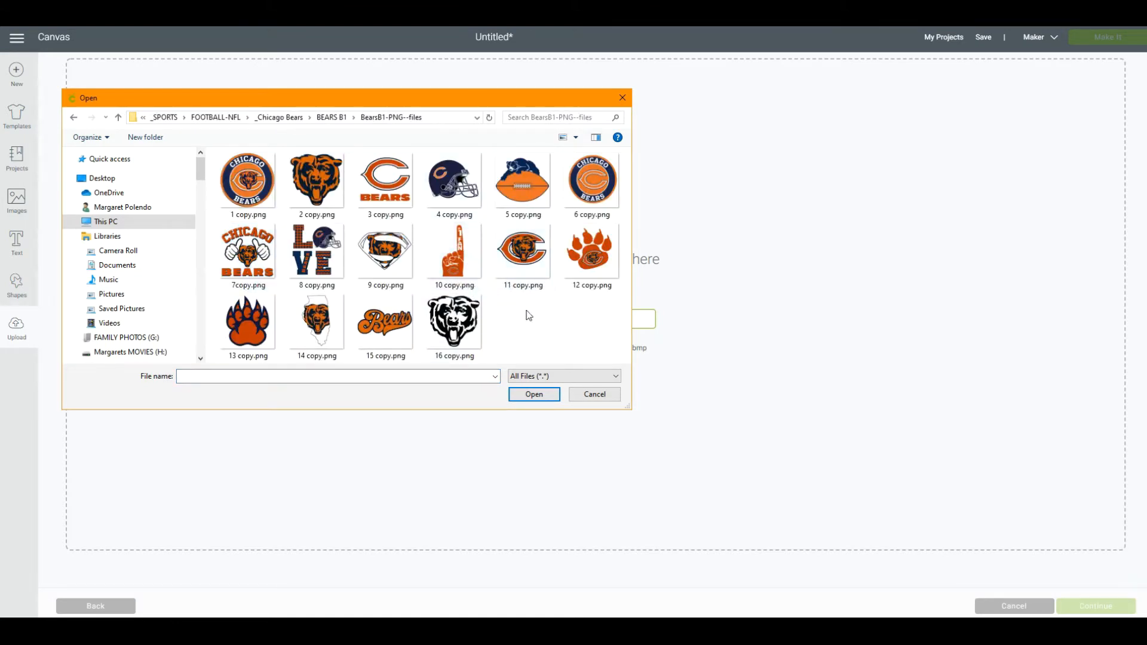
left_click(524, 180)
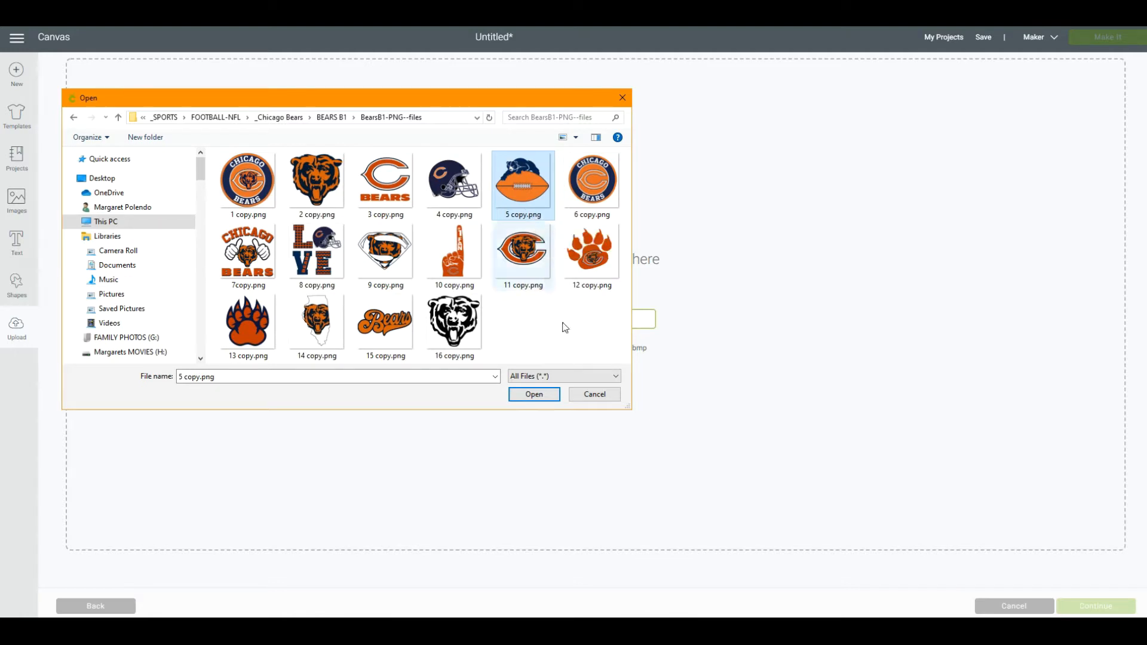
left_click(547, 395)
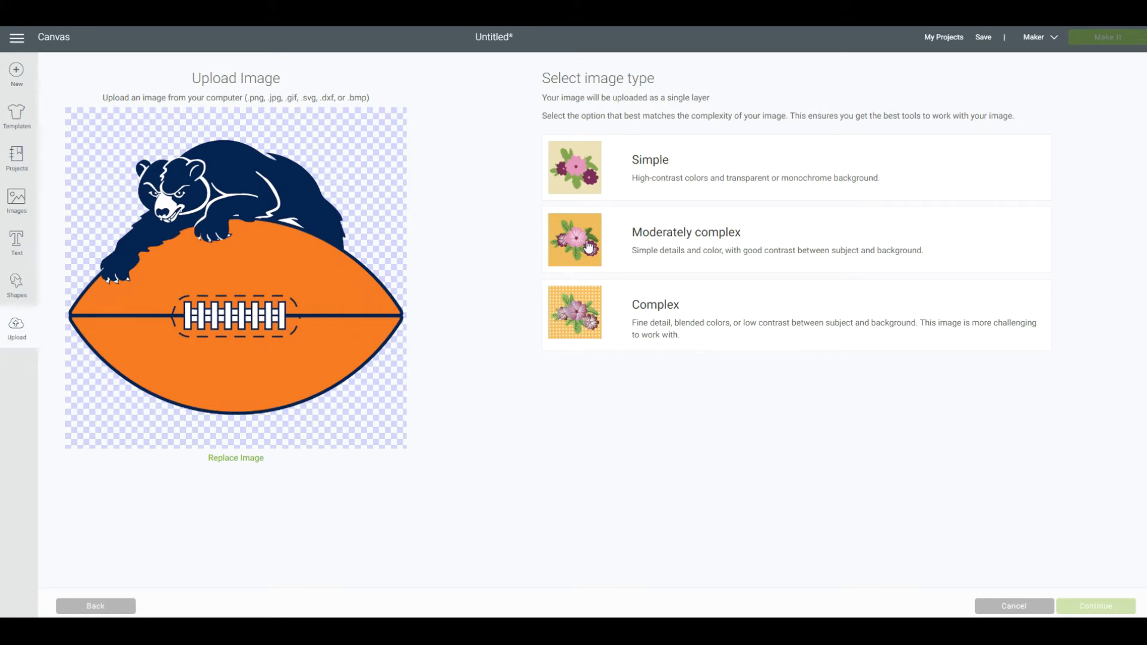
left_click(647, 170)
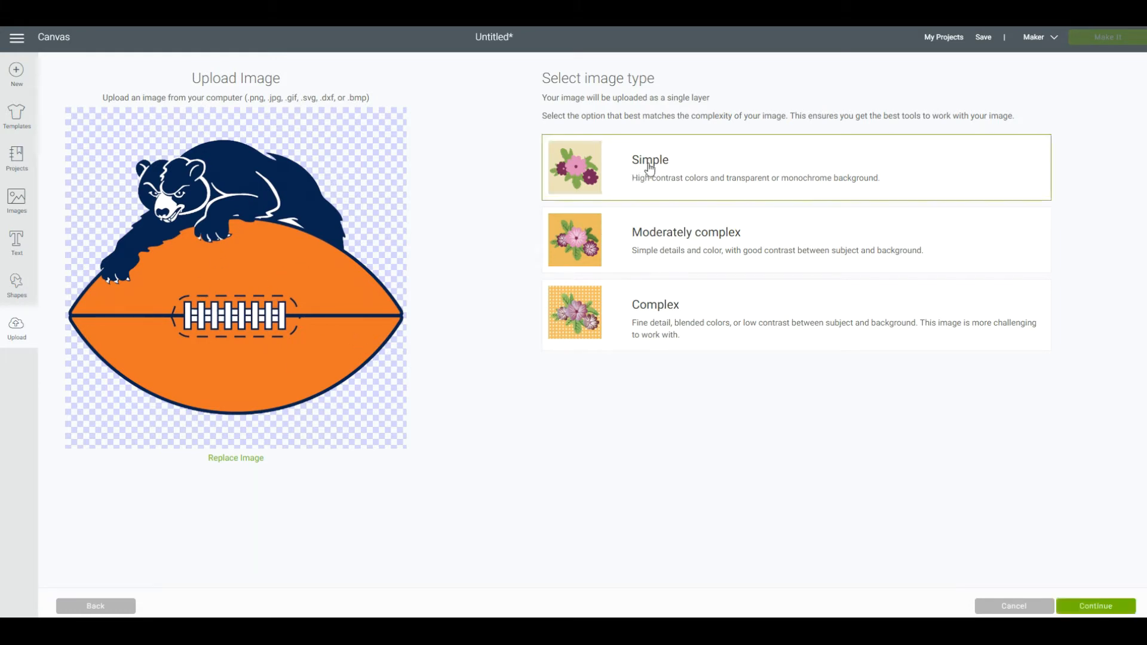
left_click(1096, 607)
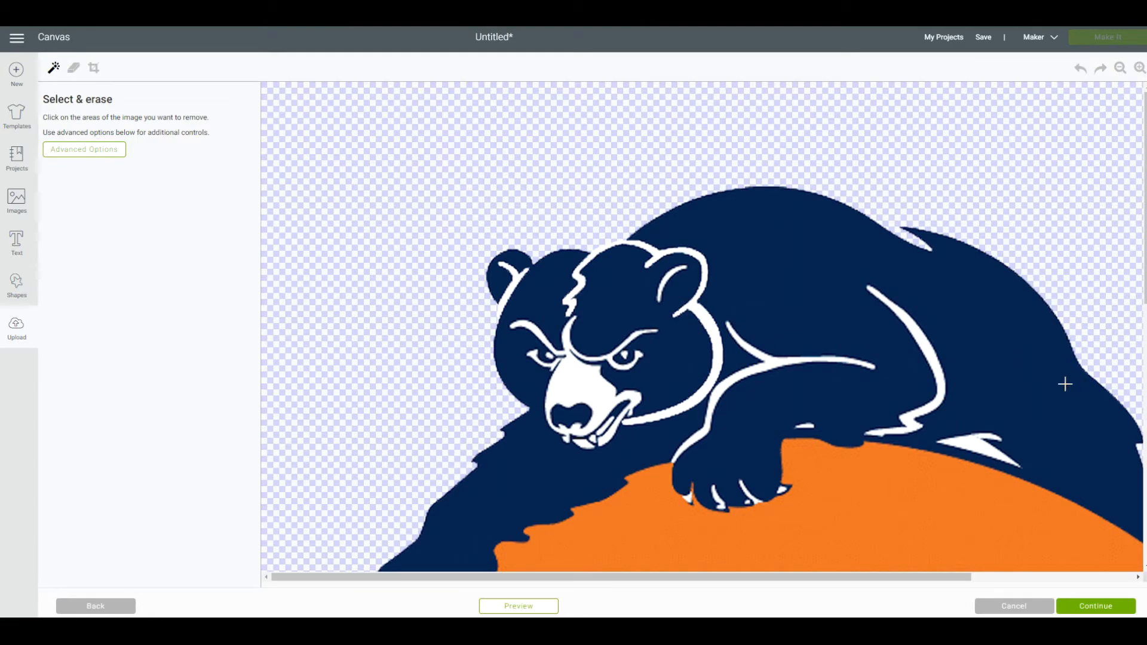
- Remove the orange fill from the football's upper half, and undo a trial removal of the connected navy area
left_click_drag(1144, 304, 1143, 418)
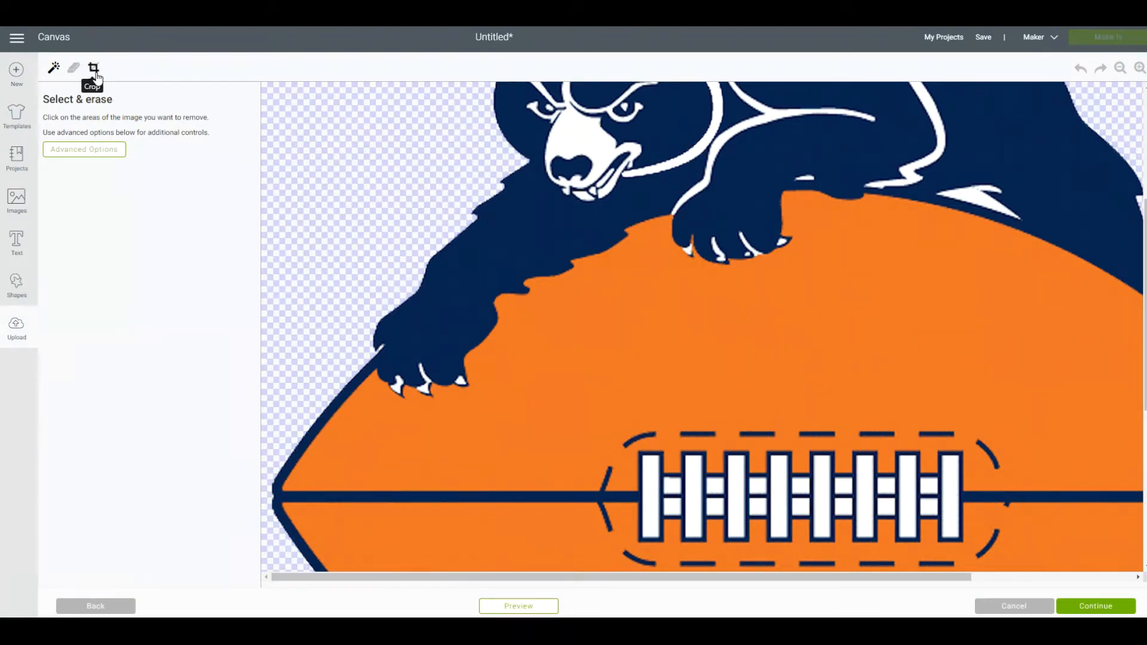
left_click(411, 445)
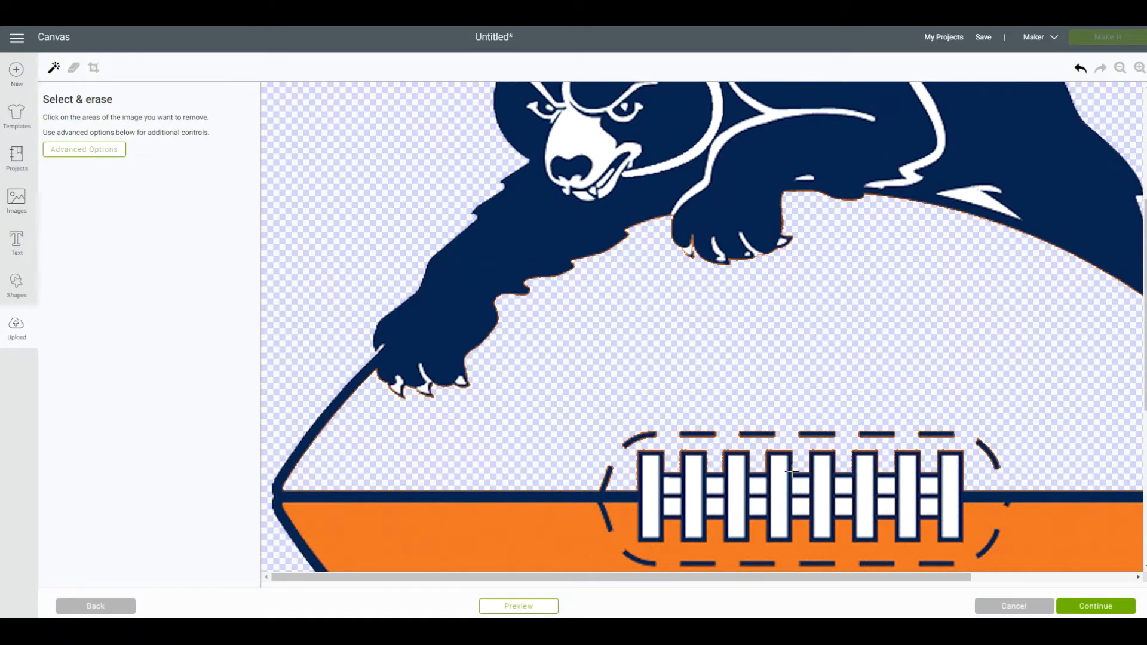
left_click(304, 444)
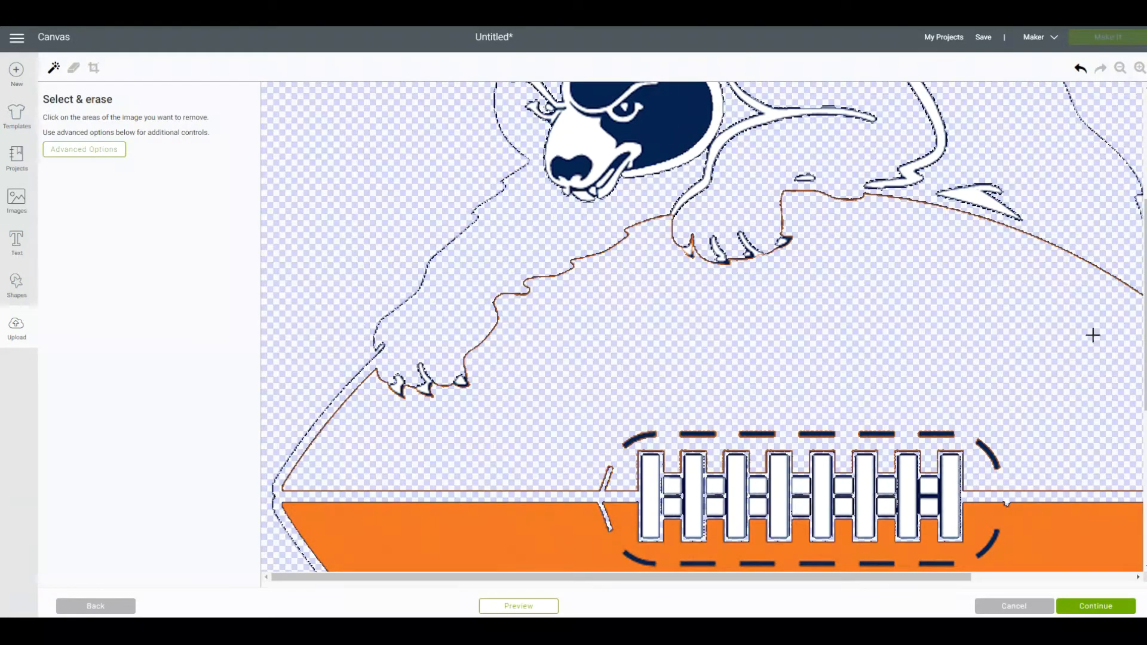
left_click(1081, 70)
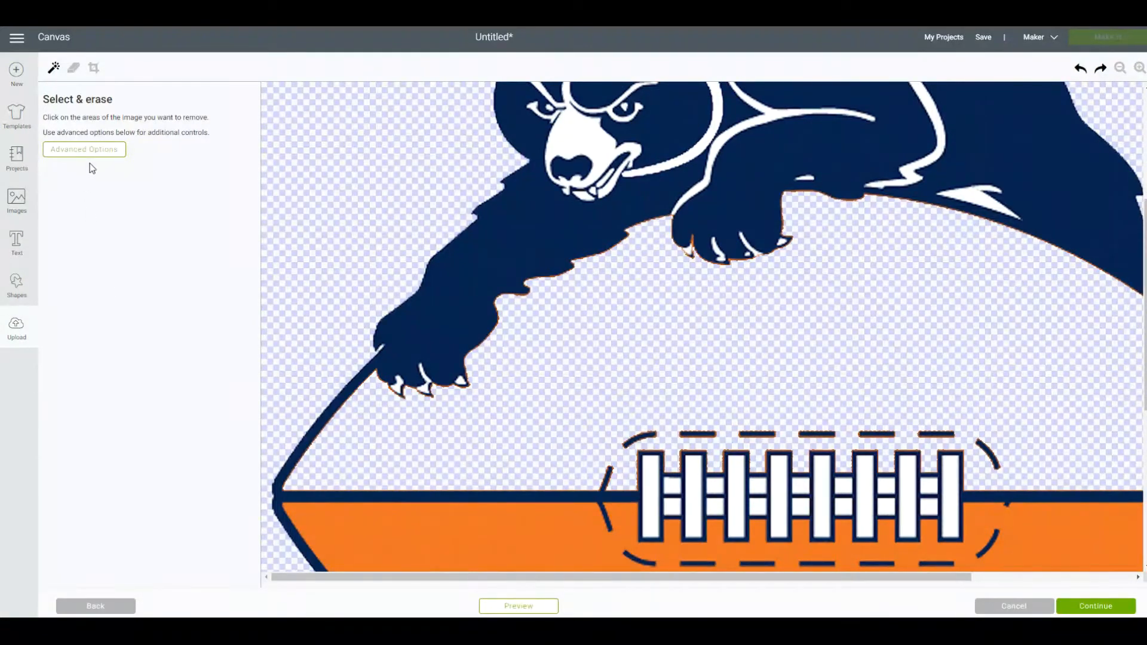
- Erase the navy football outline between the bear's outstretched paw and the football's left tip with a small eraser
left_click(74, 69)
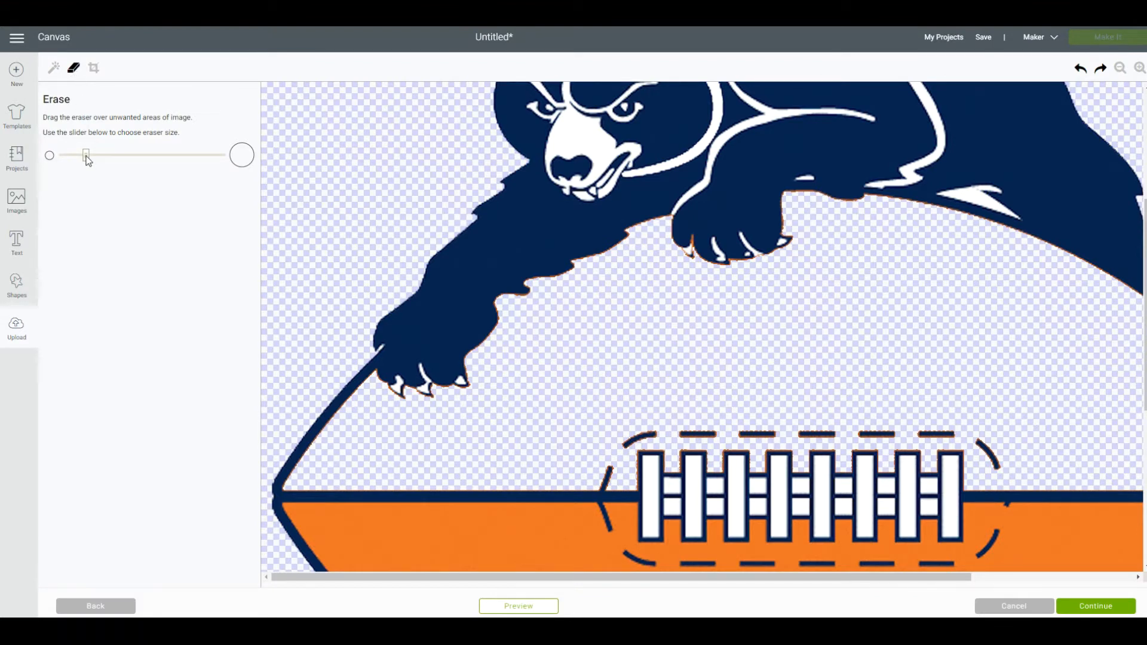
left_click_drag(131, 162, 147, 162)
left_click_drag(97, 170, 70, 173)
left_click_drag(70, 162, 85, 162)
scroll(358, 409, "up", 3)
scroll(382, 256, "down", 3)
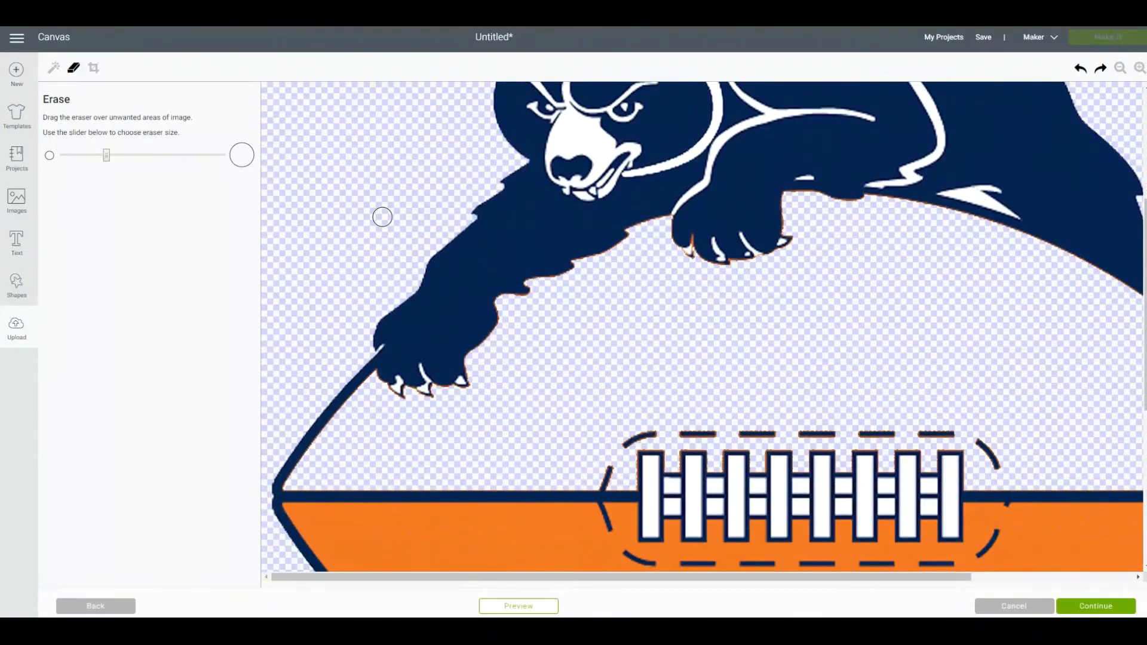
left_click(1139, 69)
left_click(1139, 70)
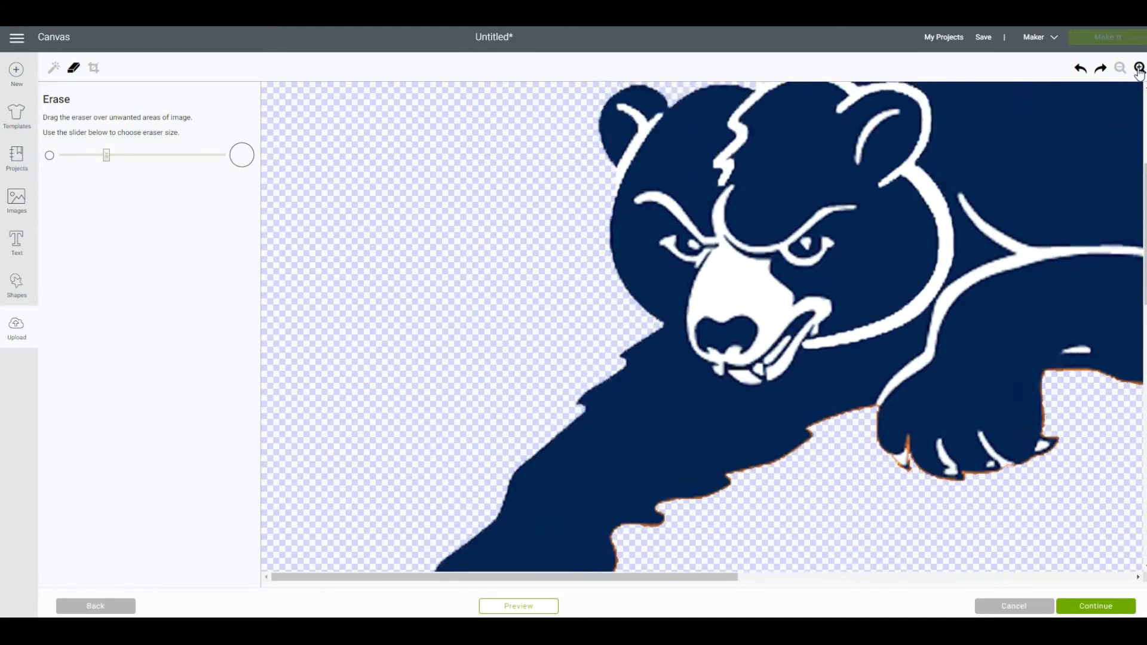
scroll(1135, 233, "down", 10)
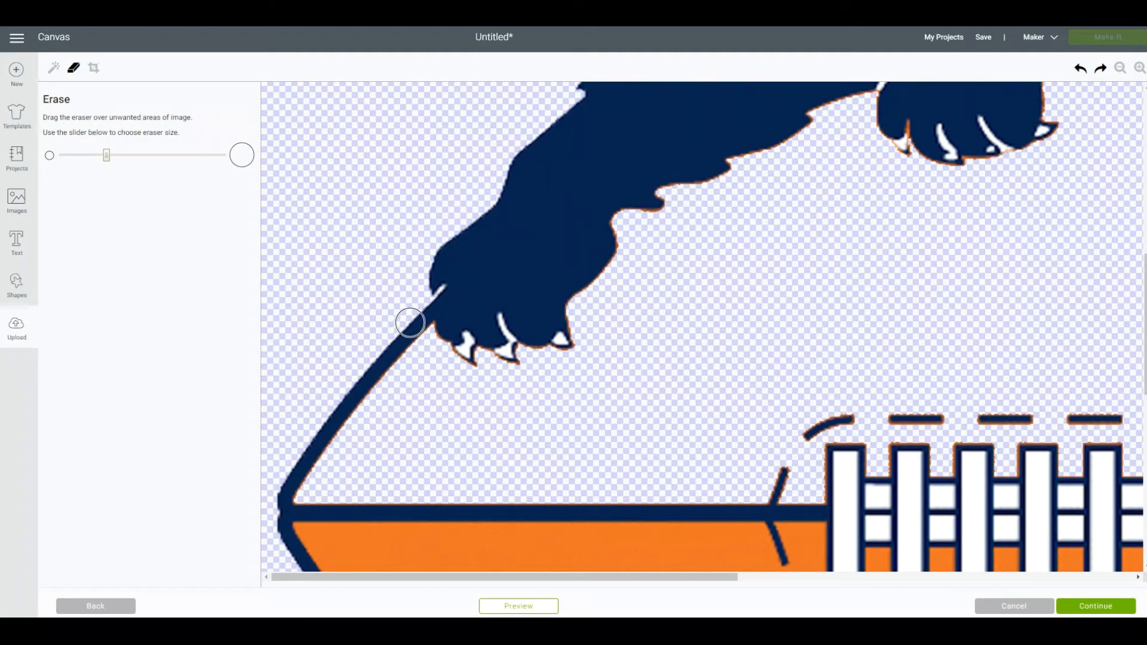
left_click_drag(418, 323, 410, 325)
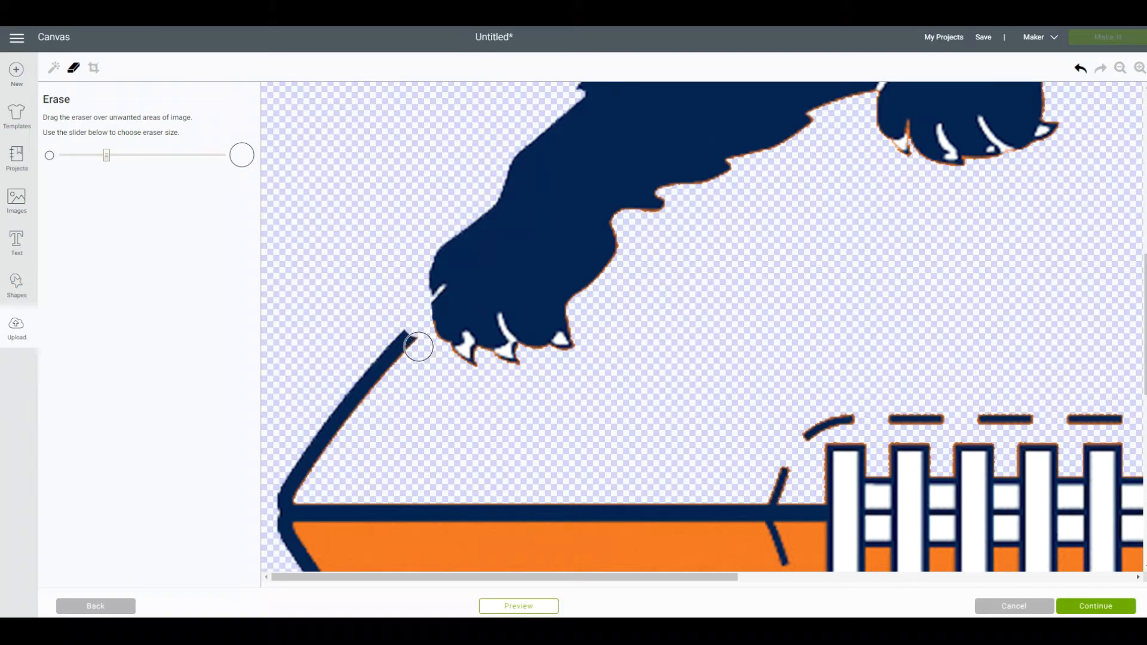
mouse_move(415, 304)
left_mouse_down()
mouse_move(414, 329)
mouse_move(370, 373)
mouse_move(381, 379)
mouse_move(332, 412)
mouse_move(282, 495)
mouse_move(335, 482)
left_mouse_up()
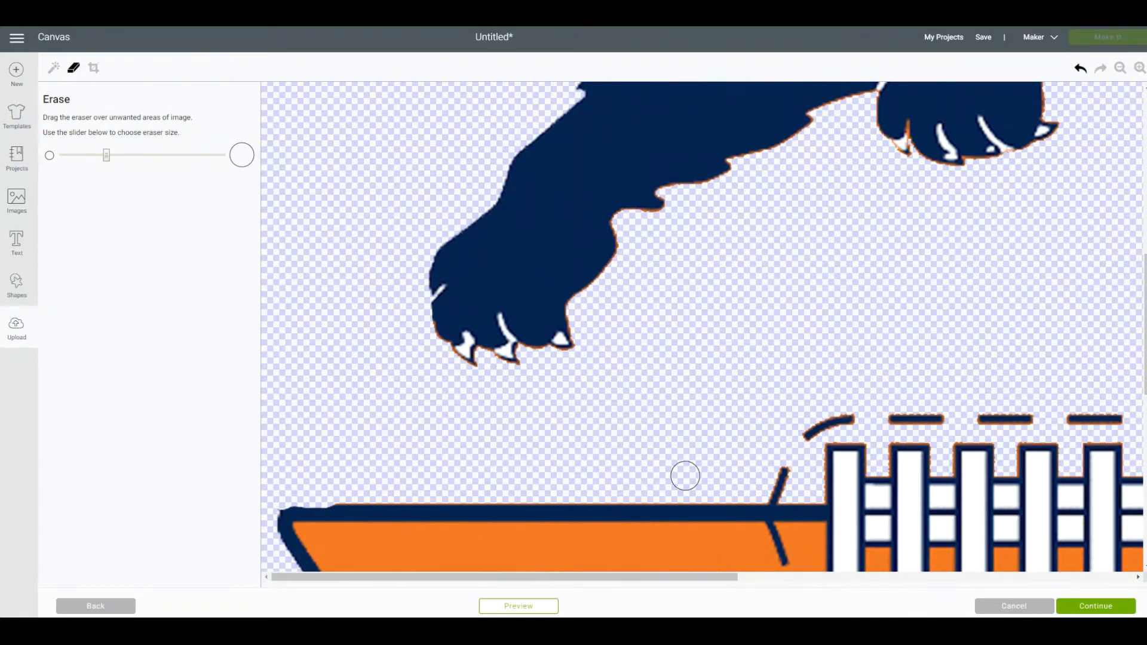
- Erase the outline touching the bear's hindquarters and remove the rest of the football with a larger eraser, leaving only the bear
left_click_drag(678, 575, 1102, 574)
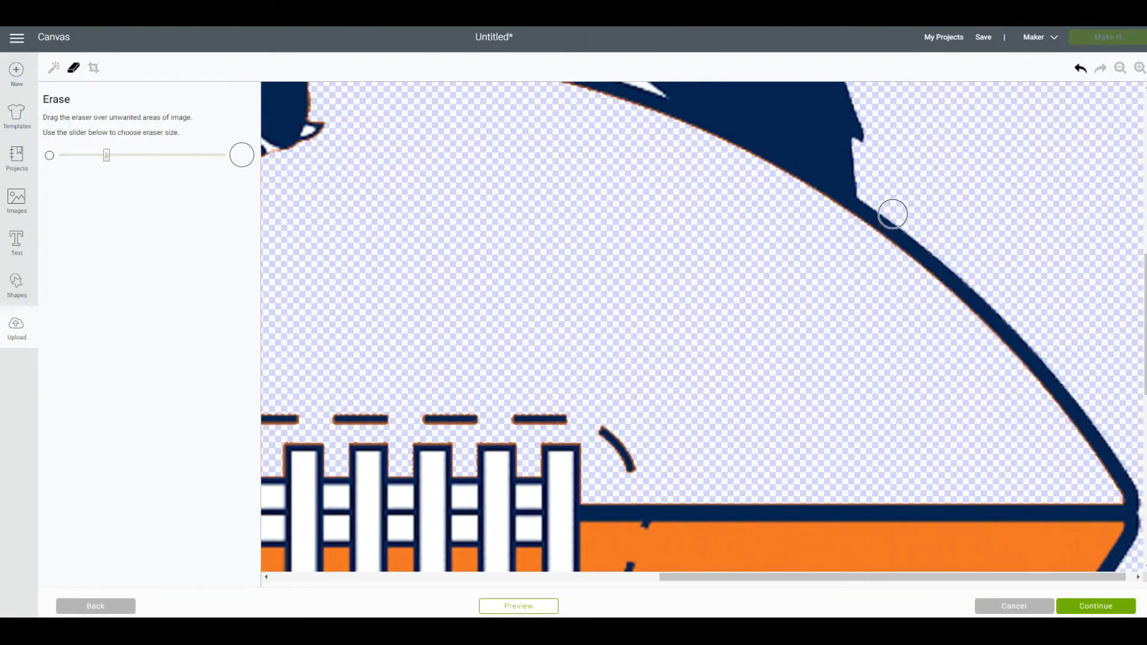
mouse_move(871, 192)
left_mouse_down()
mouse_move(866, 259)
mouse_move(893, 215)
mouse_move(898, 247)
mouse_move(921, 246)
mouse_move(983, 310)
left_mouse_up()
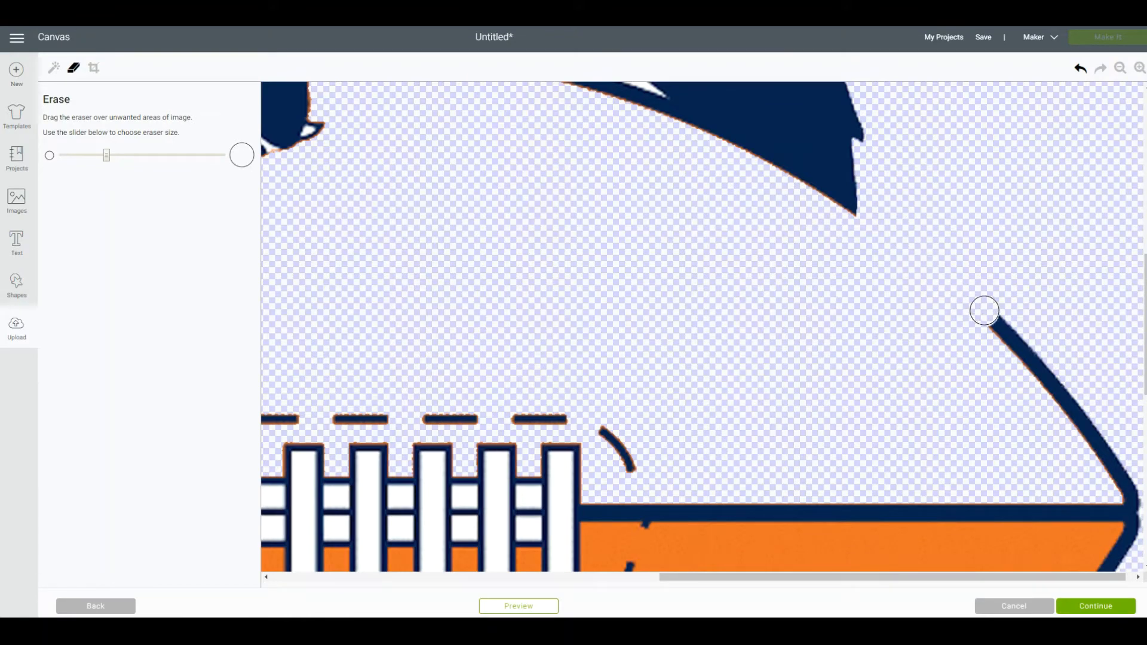
left_click(1121, 68)
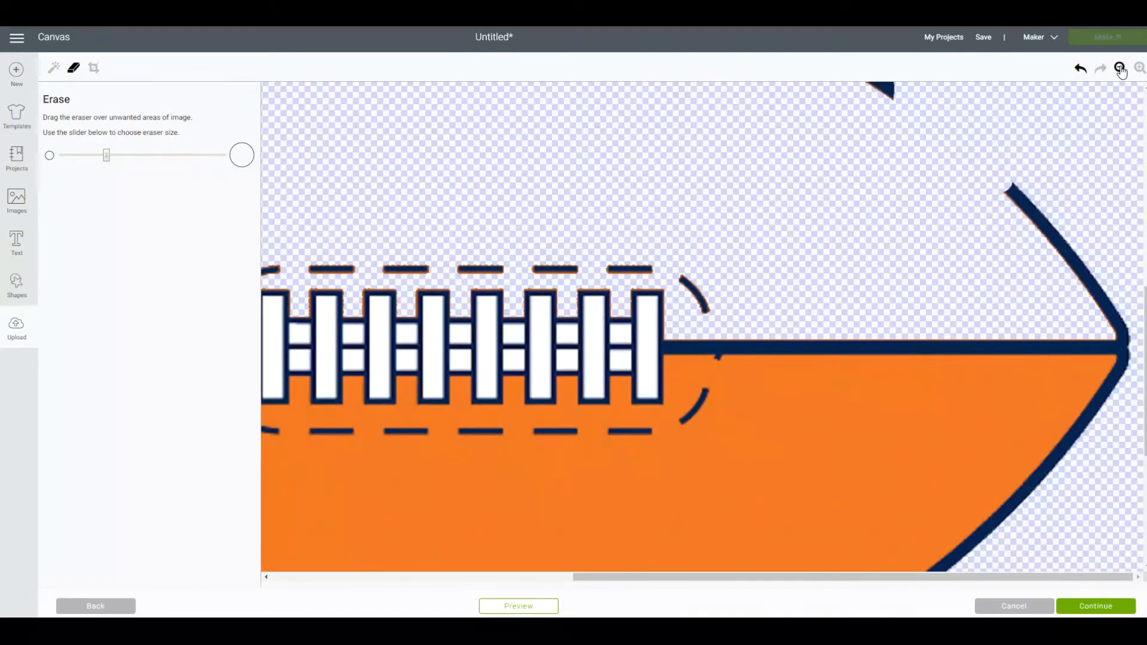
left_click(1121, 68)
left_click(1120, 68)
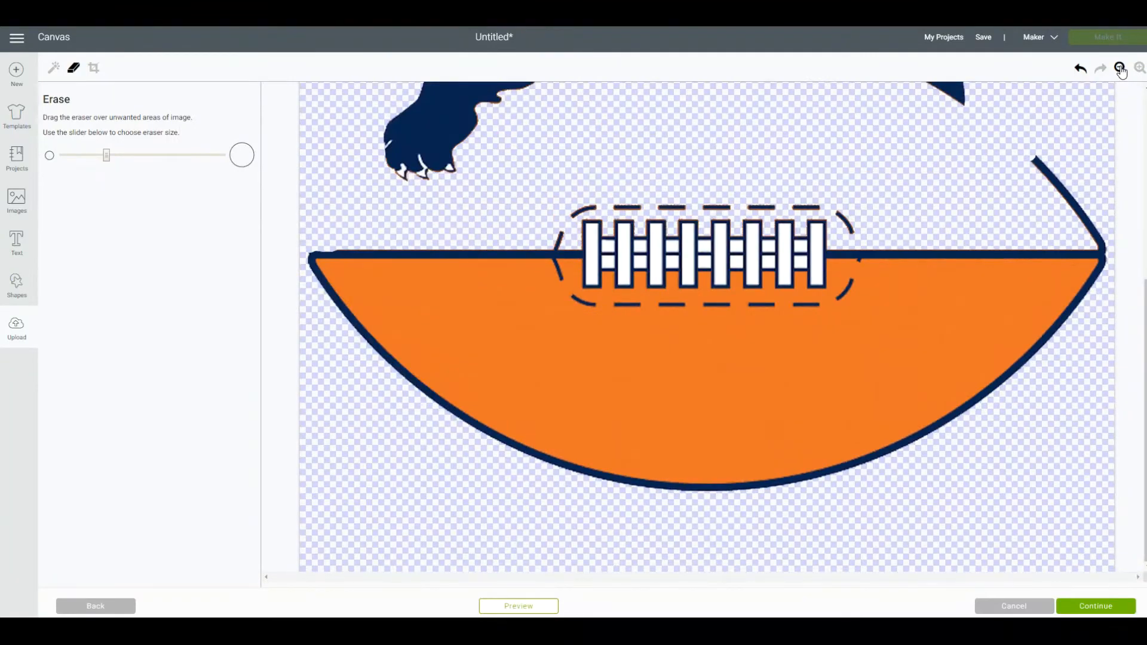
left_click(1120, 69)
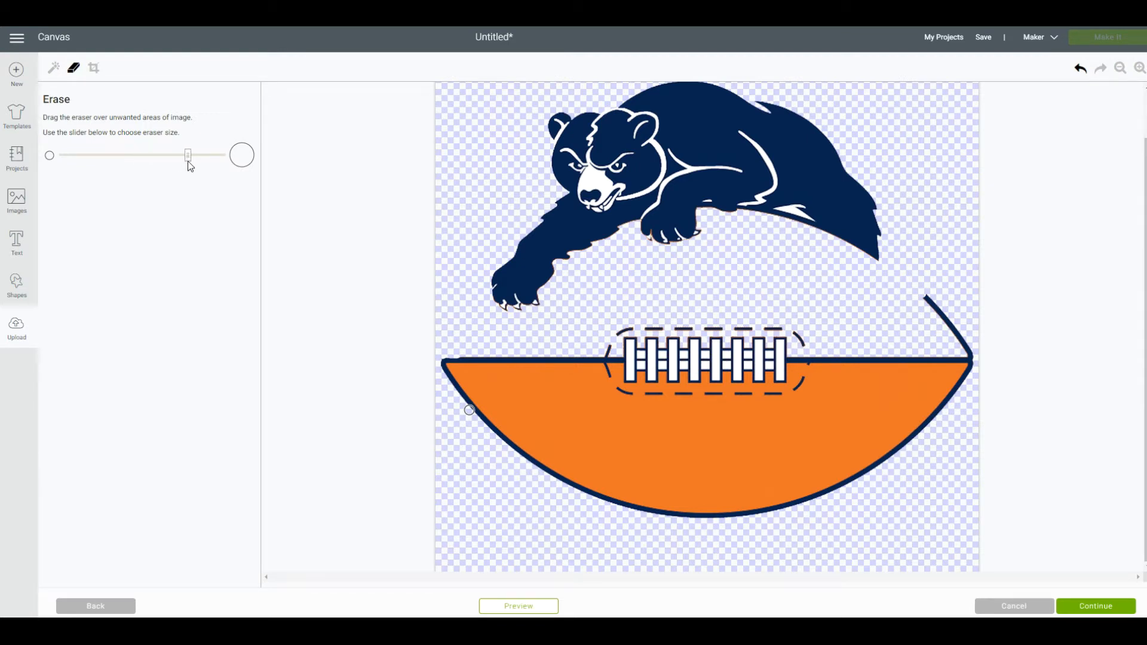
left_click_drag(515, 365, 443, 368)
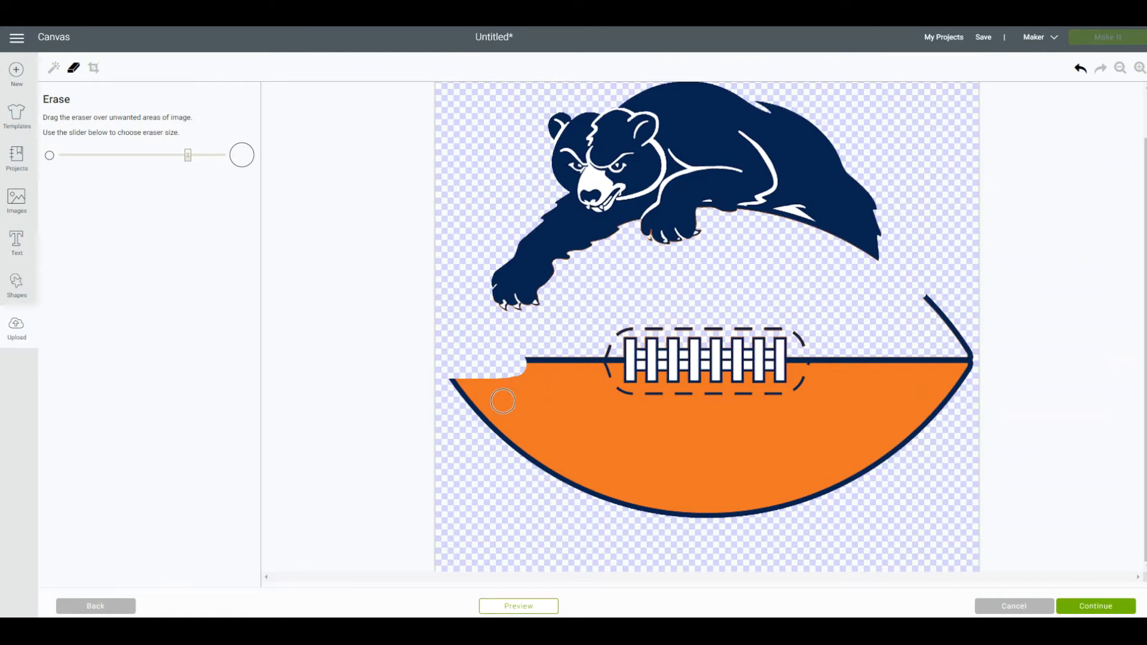
mouse_move(454, 386)
left_mouse_down()
mouse_move(736, 352)
mouse_move(966, 353)
mouse_move(440, 397)
left_mouse_up()
mouse_move(499, 347)
left_mouse_down()
mouse_move(589, 362)
mouse_move(858, 334)
mouse_move(558, 341)
left_mouse_up()
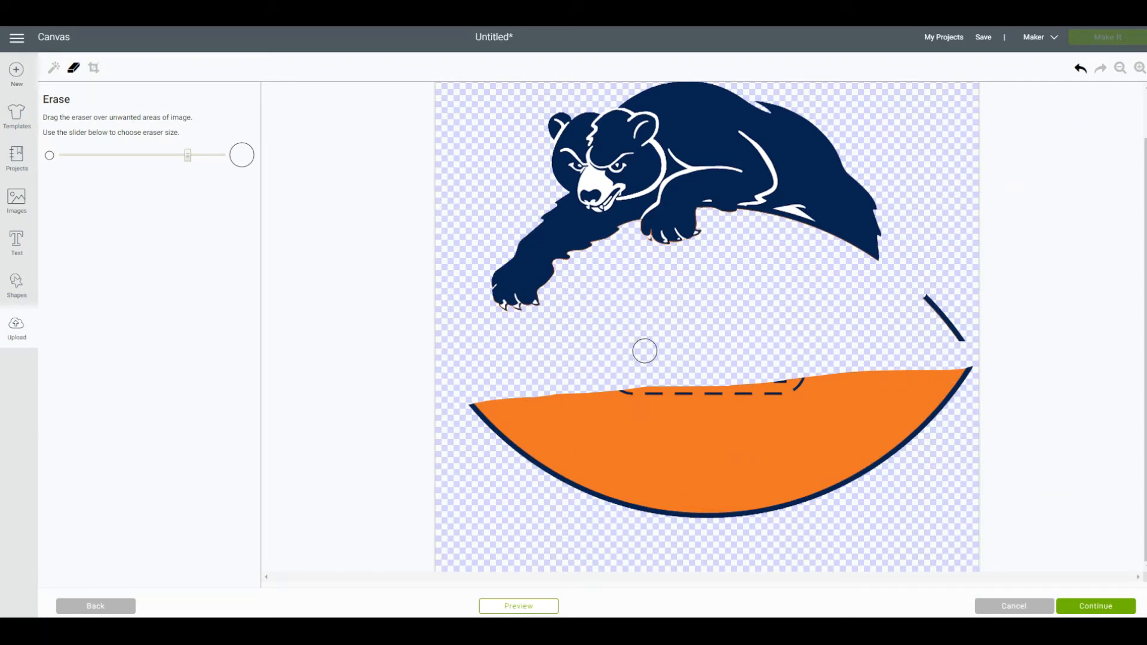
mouse_move(932, 299)
left_mouse_down()
mouse_move(972, 347)
mouse_move(962, 379)
mouse_move(836, 481)
mouse_move(677, 520)
mouse_move(553, 478)
mouse_move(489, 415)
mouse_move(962, 361)
mouse_move(538, 425)
mouse_move(645, 397)
mouse_move(538, 428)
mouse_move(601, 436)
mouse_move(847, 377)
mouse_move(955, 373)
mouse_move(579, 440)
mouse_move(945, 379)
mouse_move(924, 396)
mouse_move(653, 451)
mouse_move(656, 476)
mouse_move(906, 410)
mouse_move(657, 458)
mouse_move(658, 493)
mouse_move(878, 418)
mouse_move(735, 484)
mouse_move(876, 448)
mouse_move(699, 489)
mouse_move(773, 486)
left_mouse_up()
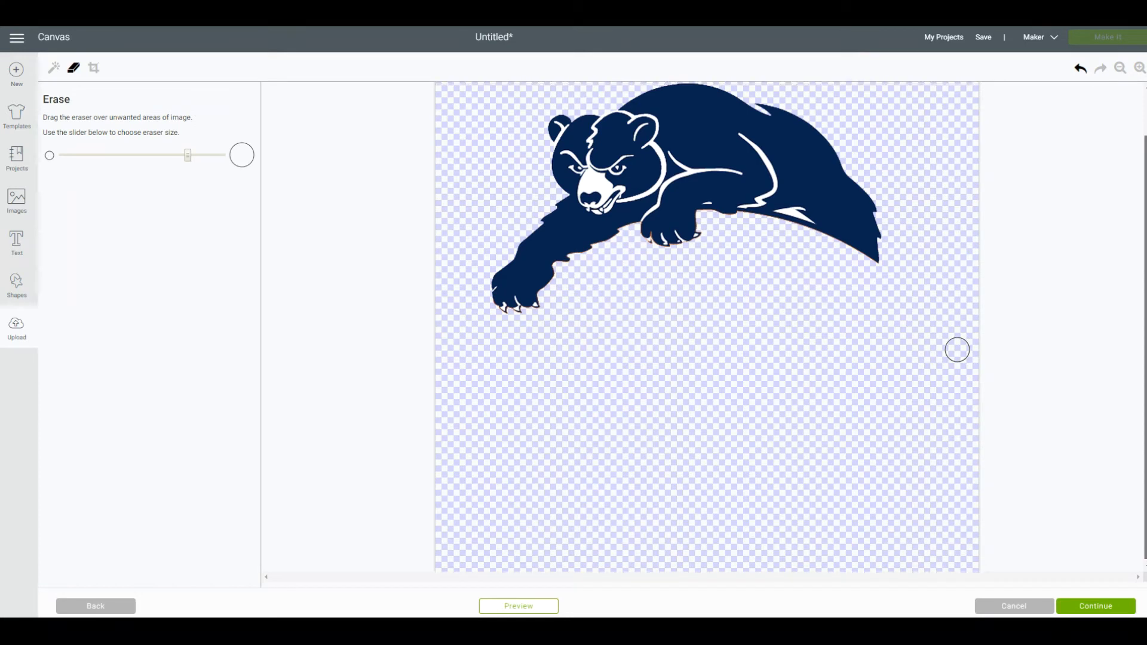
scroll(1108, 279, "up", 1)
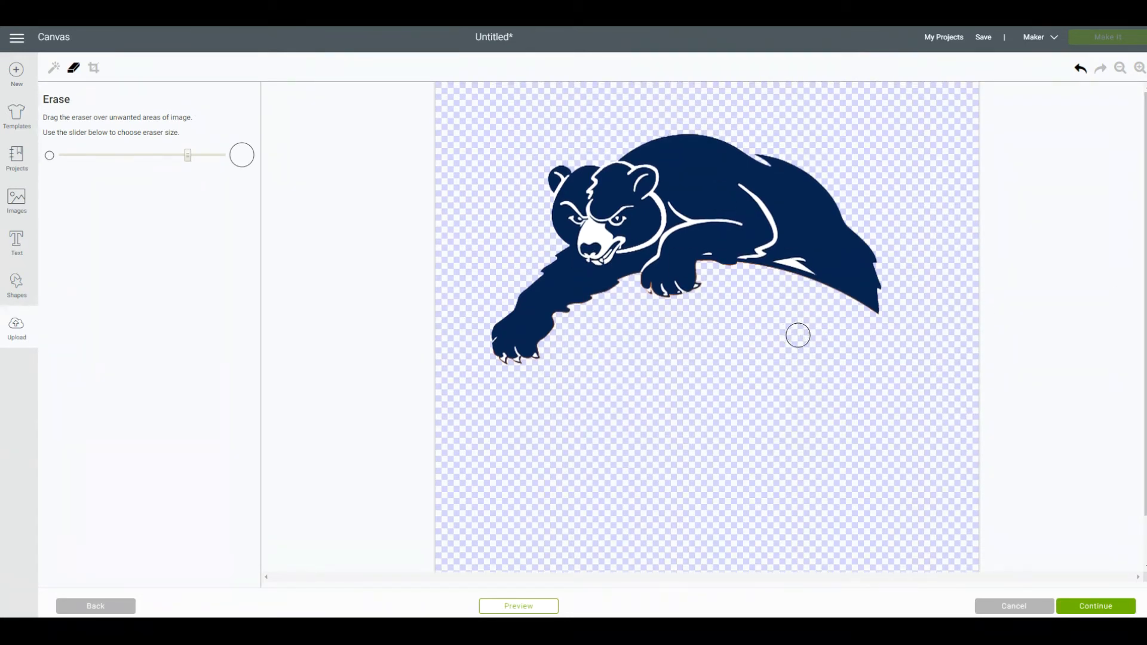
- Save the erased bear as a Print Then Cut image named 5 copy and insert it on the canvas
left_click(1103, 608)
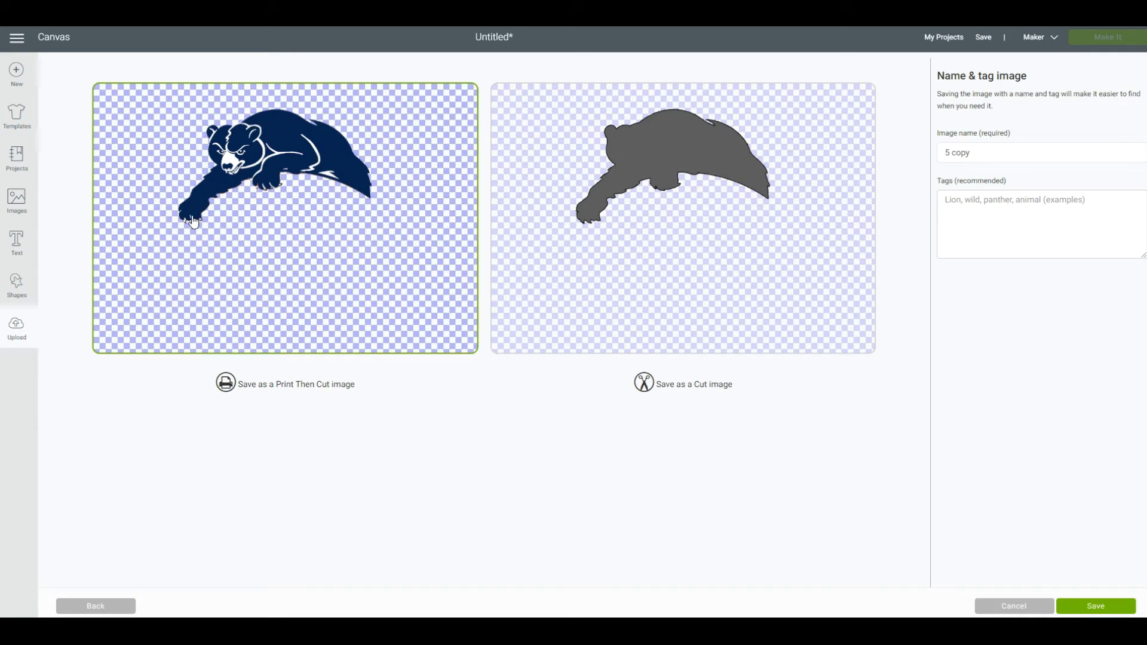
left_click(1118, 609)
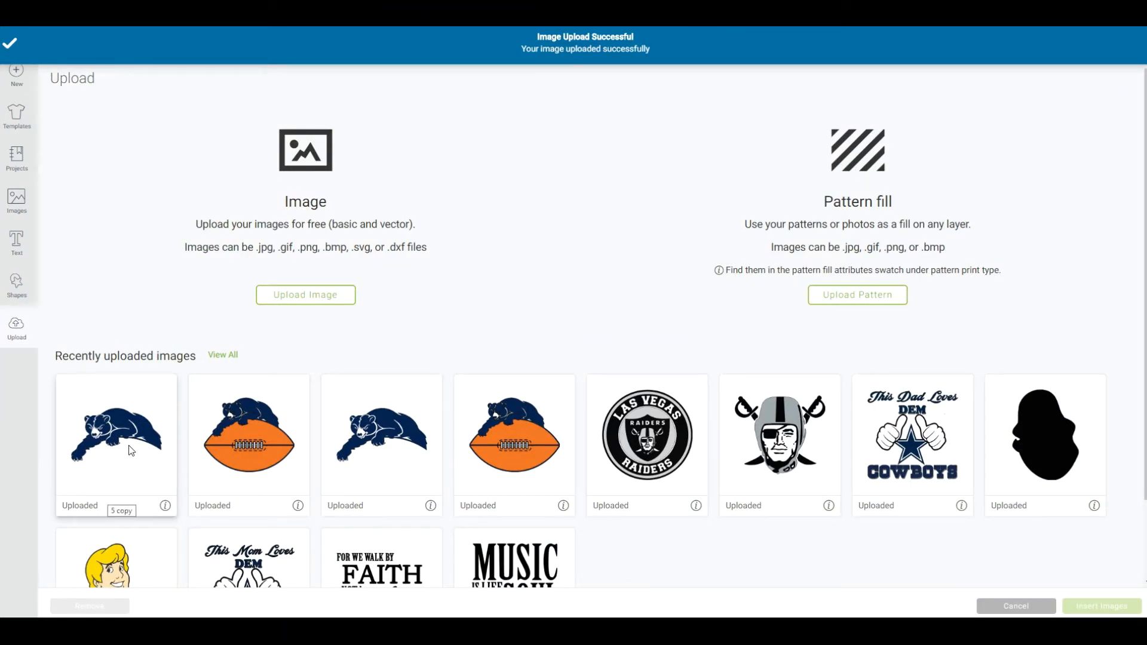
left_click(114, 427)
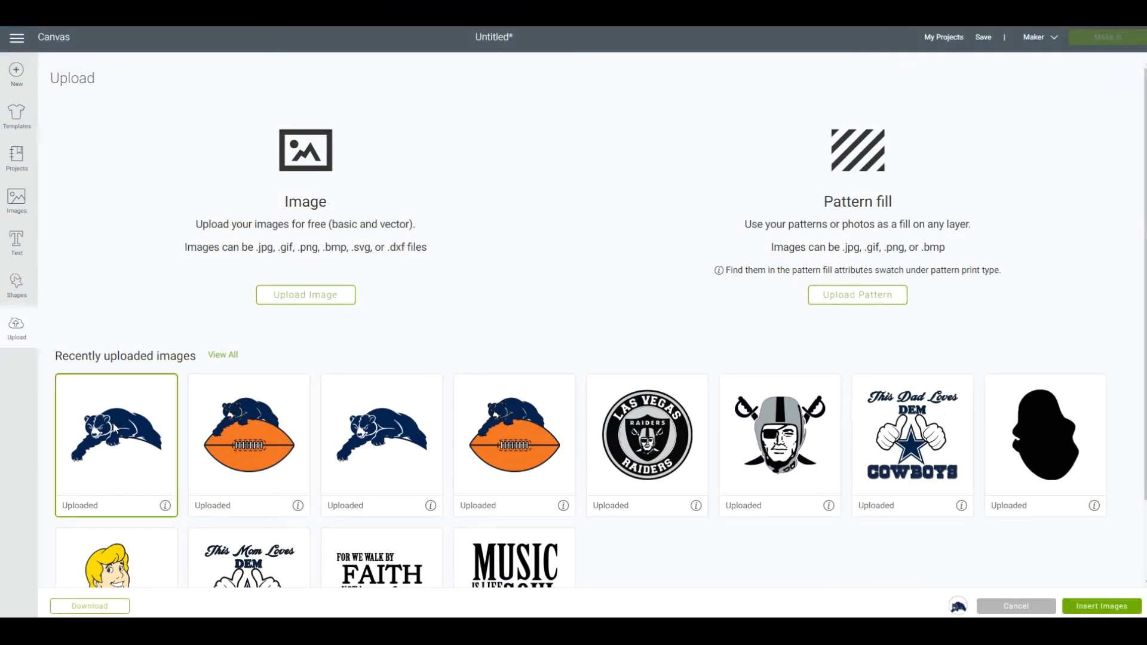
left_click(1085, 610)
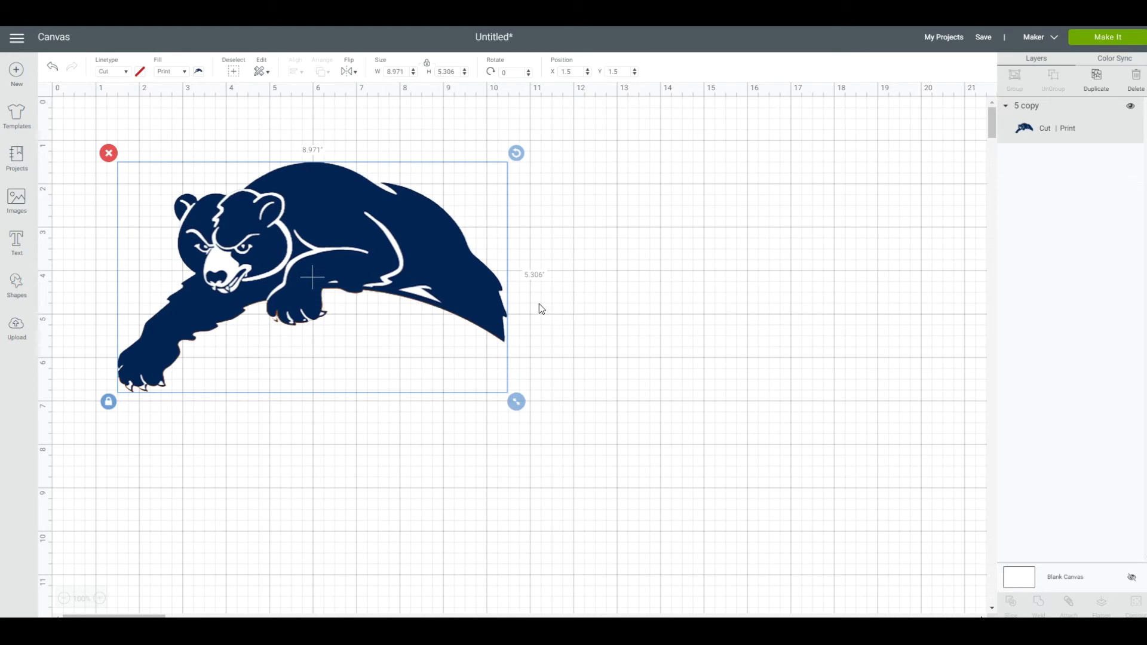
- Enlarge the bear to about 13.53 by 8 inches and delete it from the canvas
left_click_drag(517, 404, 729, 541)
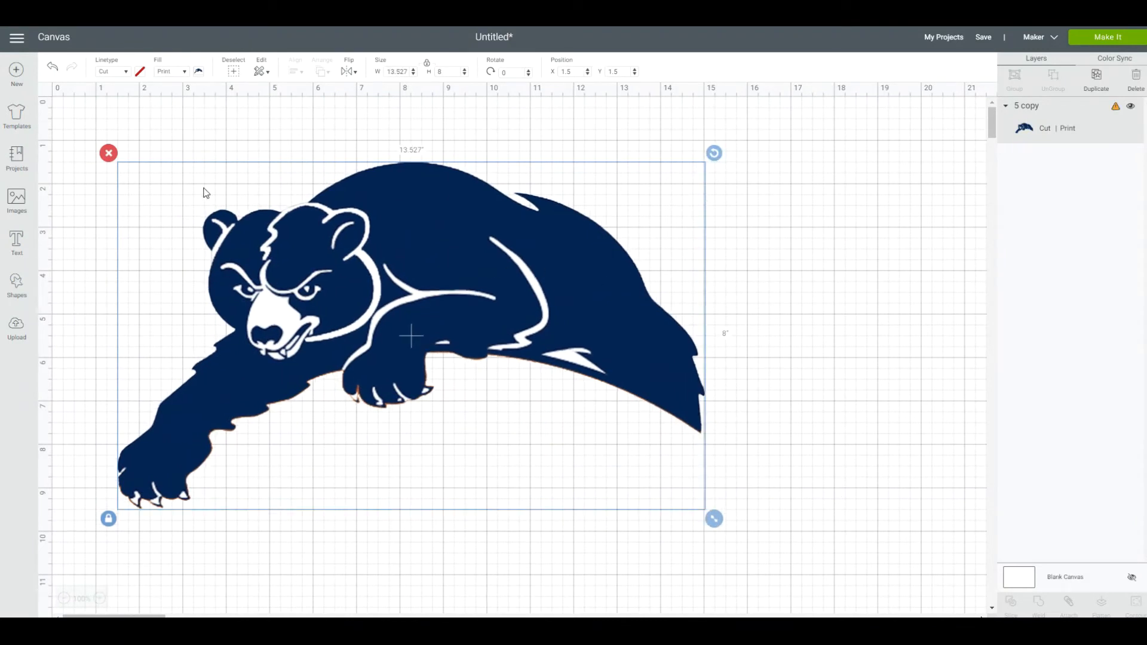
left_click(108, 153)
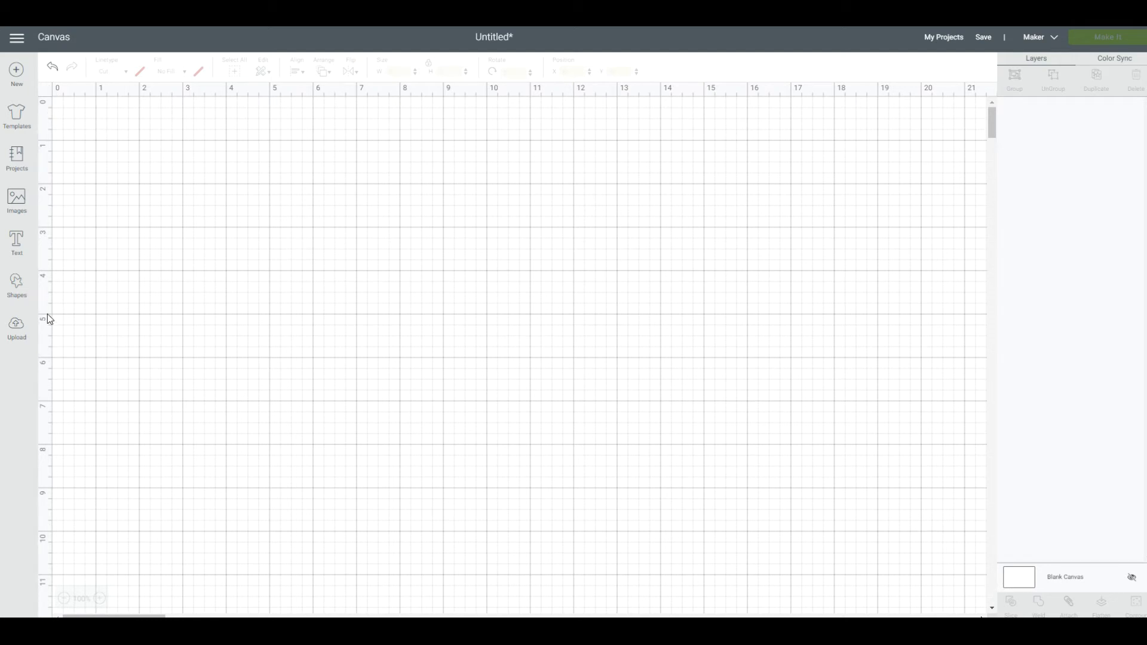
- Insert the previously uploaded round Las Vegas Raiders design on the empty canvas
left_click(16, 328)
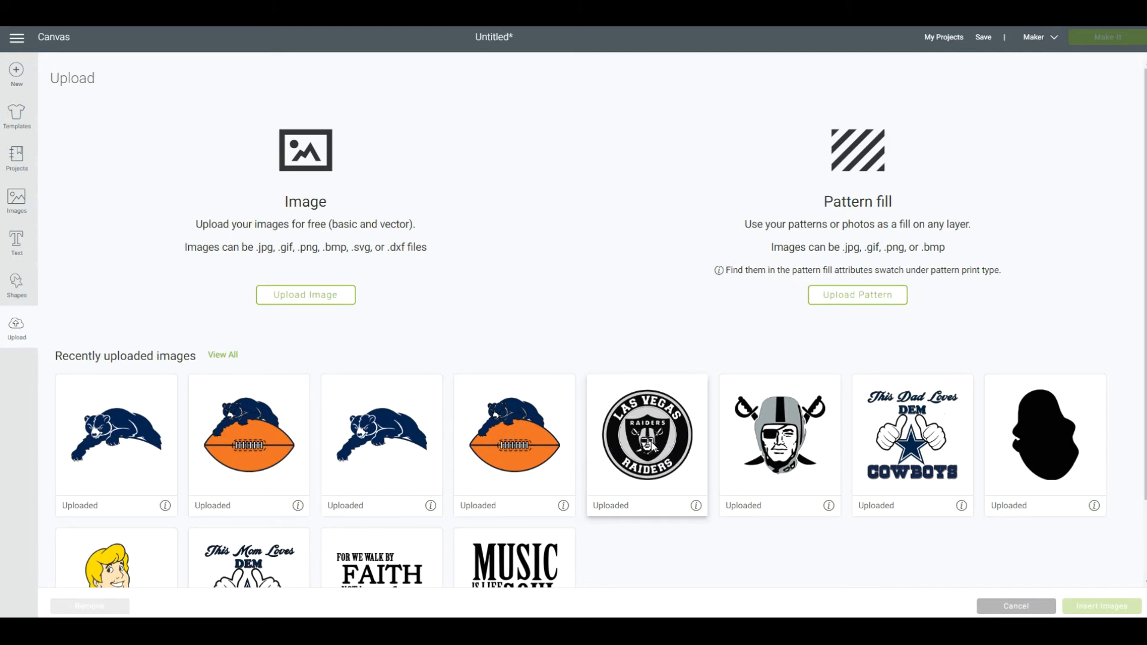
left_click(654, 447)
left_click(1088, 607)
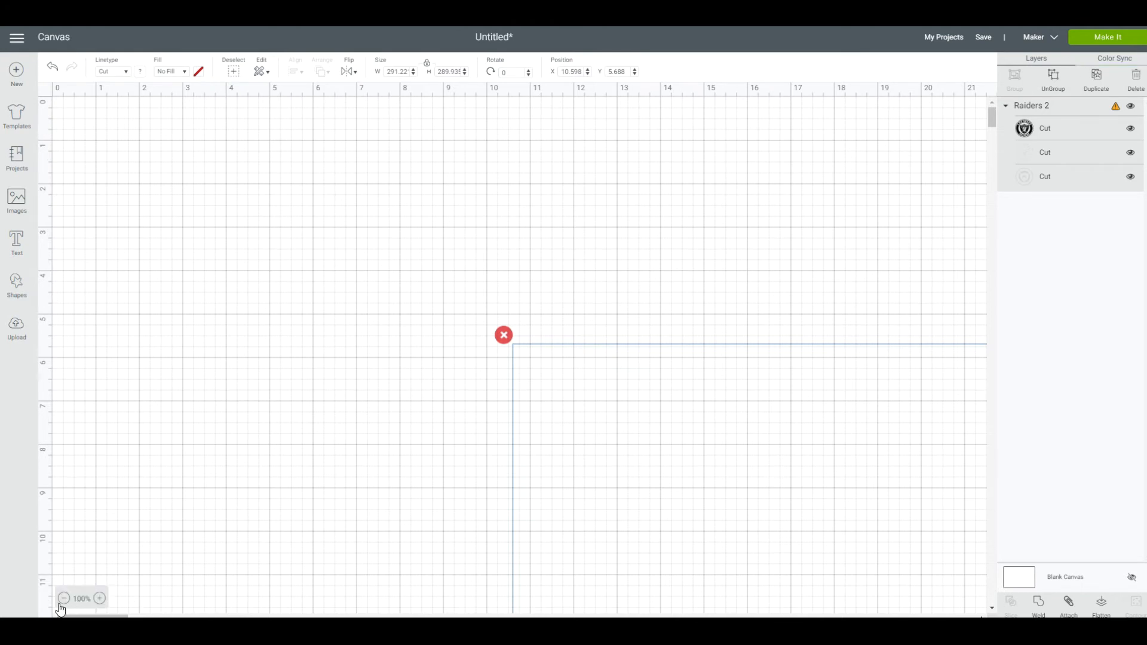
left_click(99, 599)
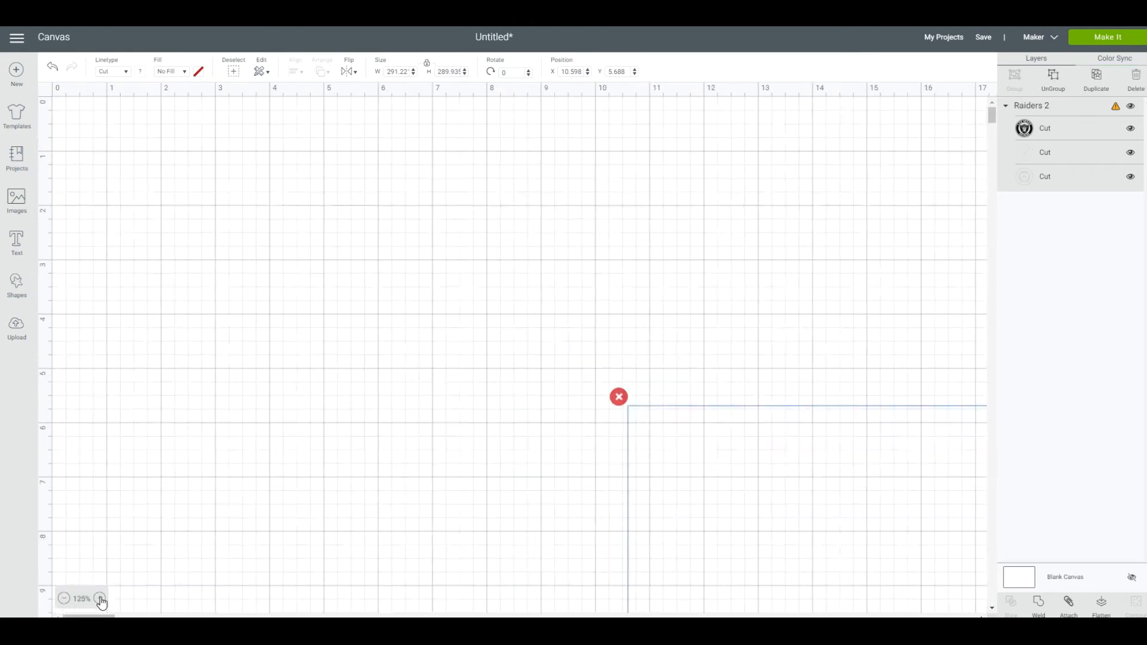
left_click(100, 599)
left_click(100, 599)
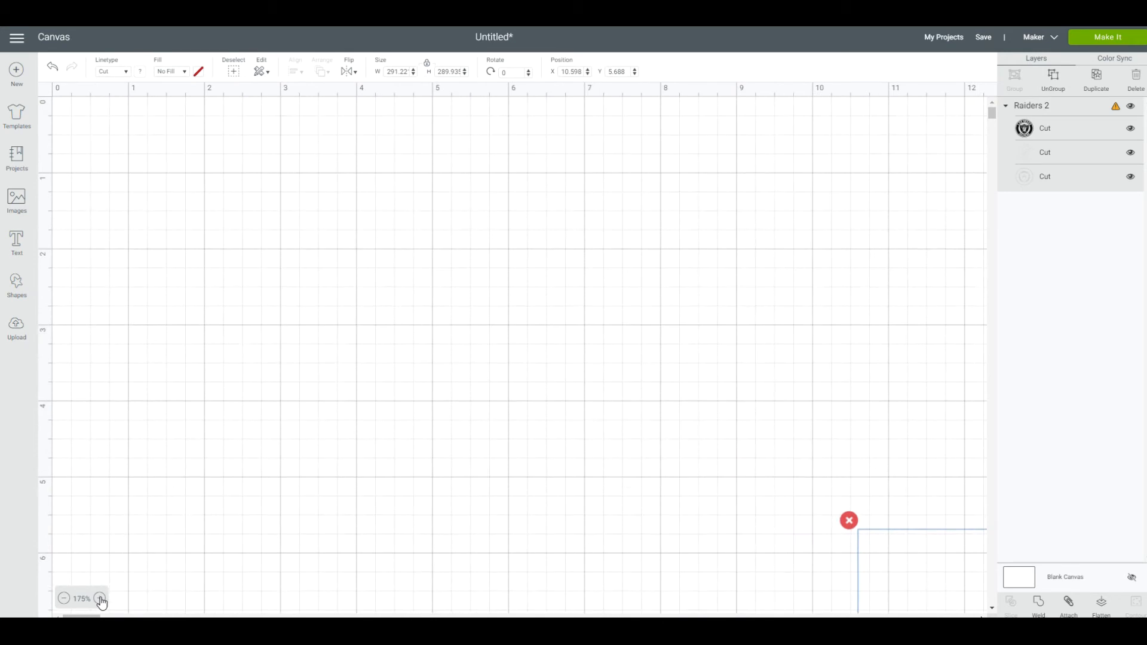
left_click(99, 599)
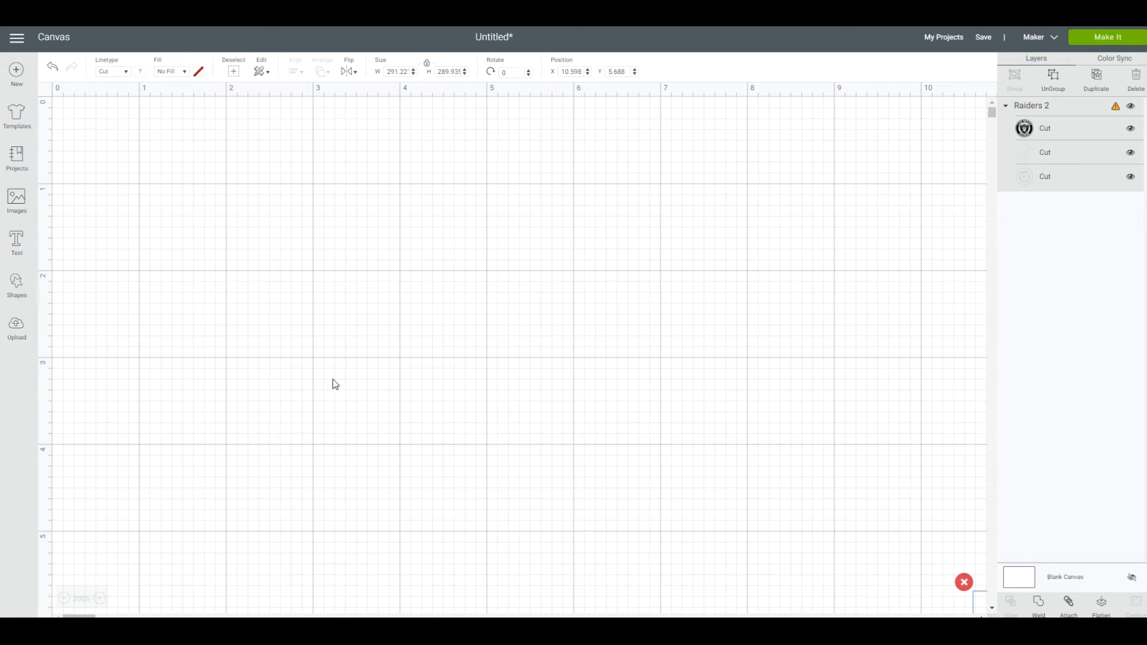
left_click(64, 599)
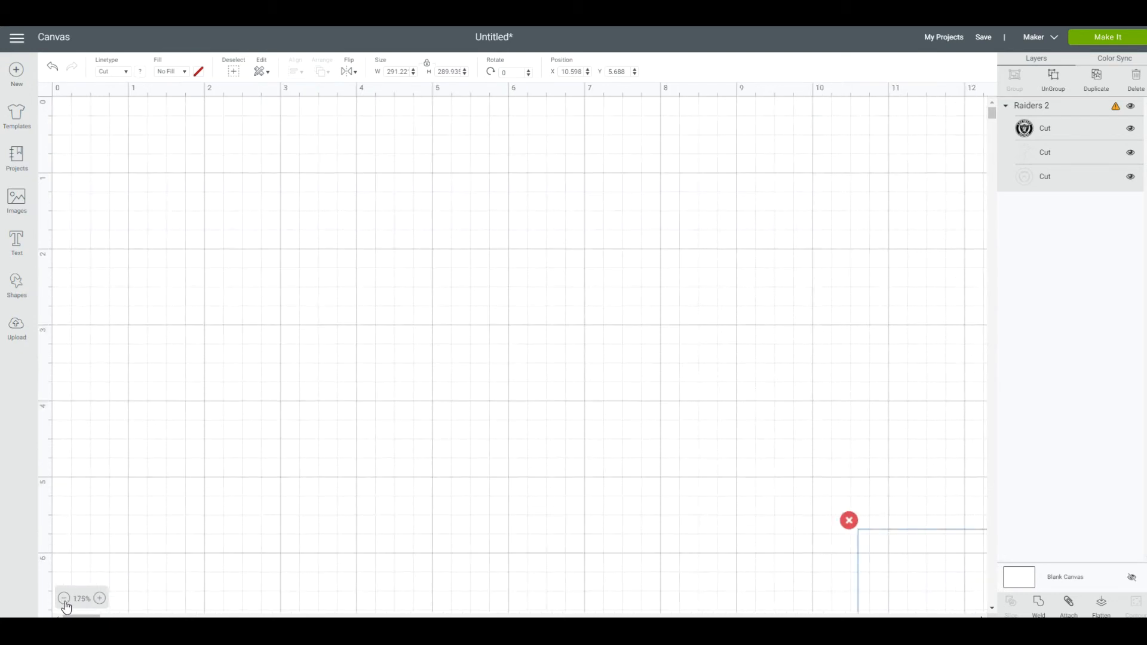
left_click(64, 599)
left_click(63, 600)
left_click(64, 600)
- Shrink the oversized Raiders design proportionally to about 112.05 by 111.56 inches
left_click(63, 599)
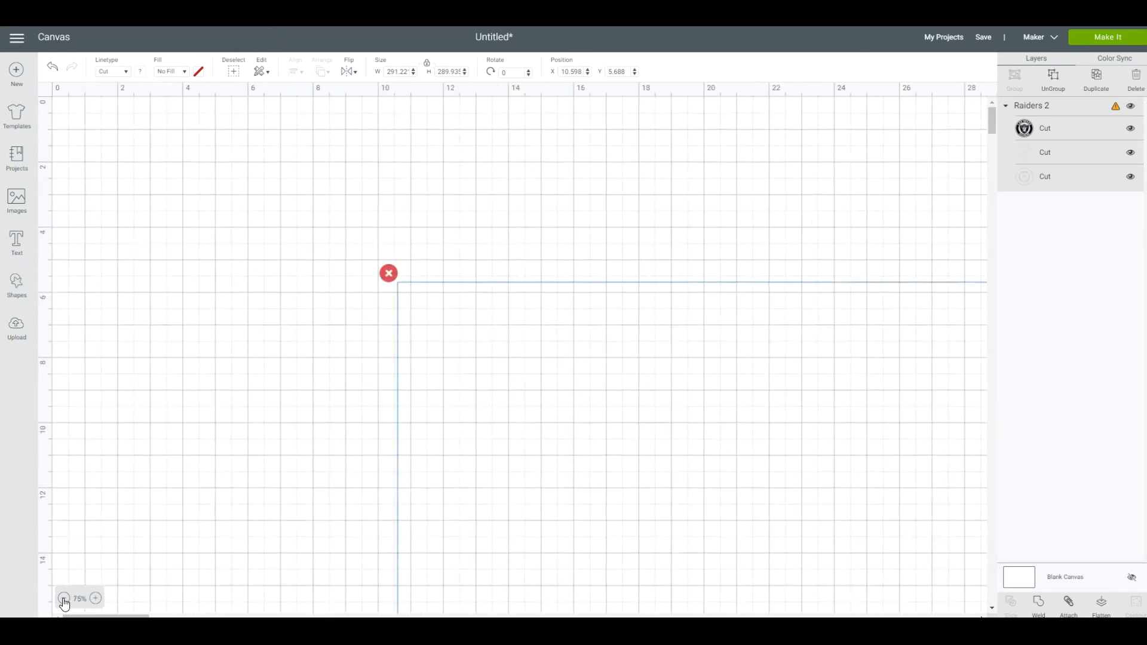
left_click(64, 599)
left_click(64, 600)
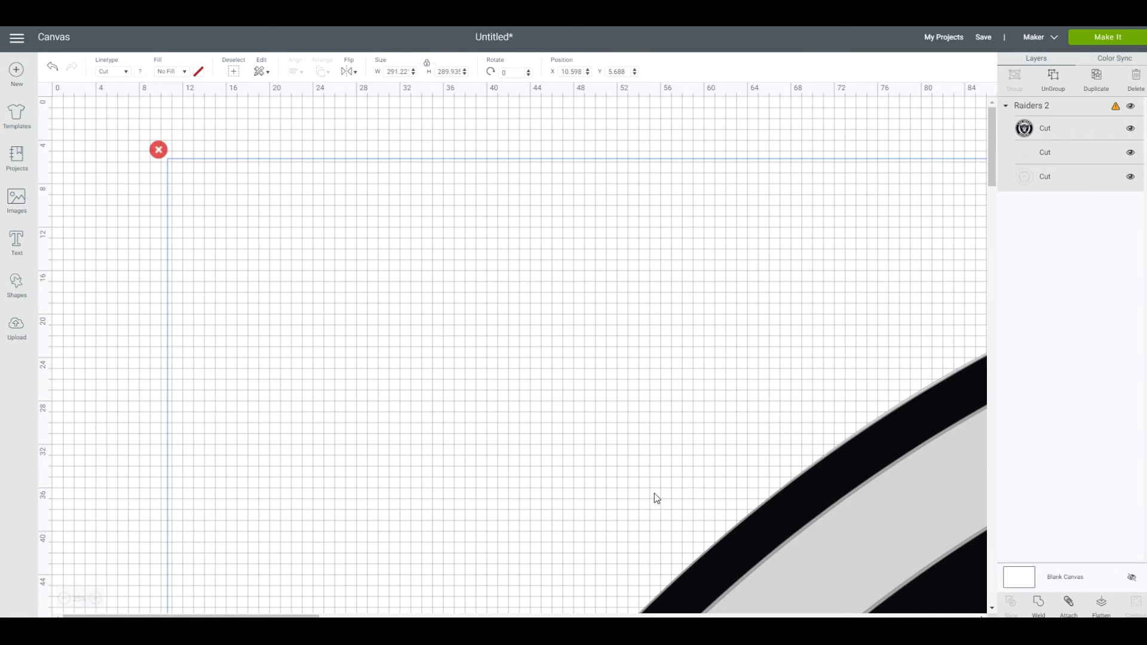
scroll(654, 494, "down", 5)
scroll(596, 514, "down", 20)
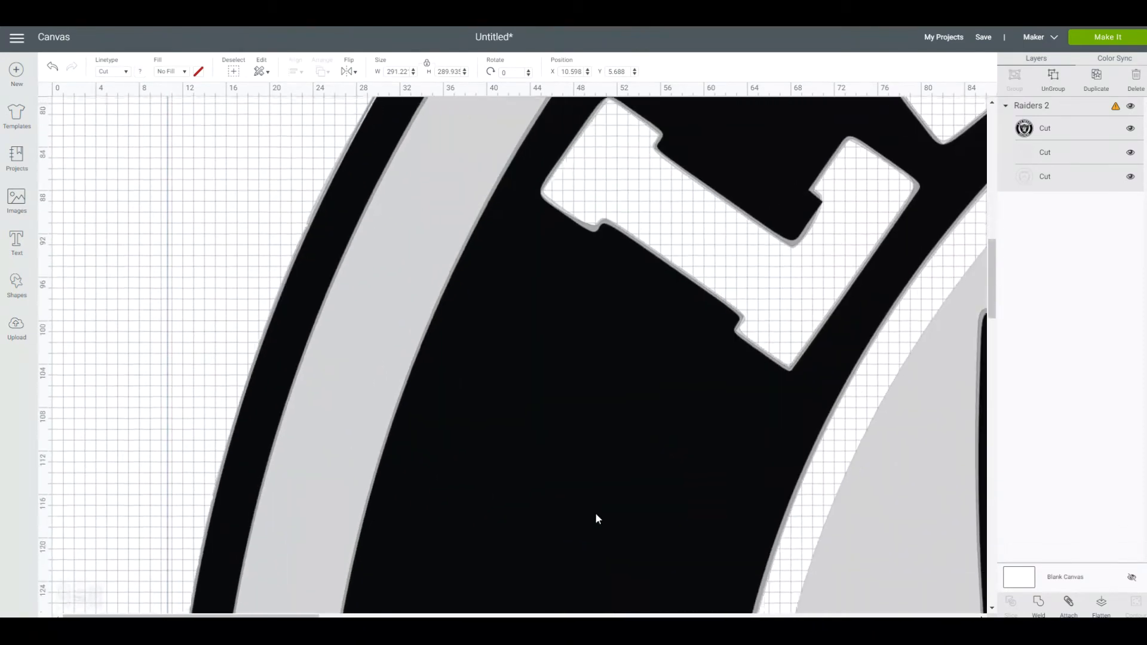
scroll(596, 514, "down", 20)
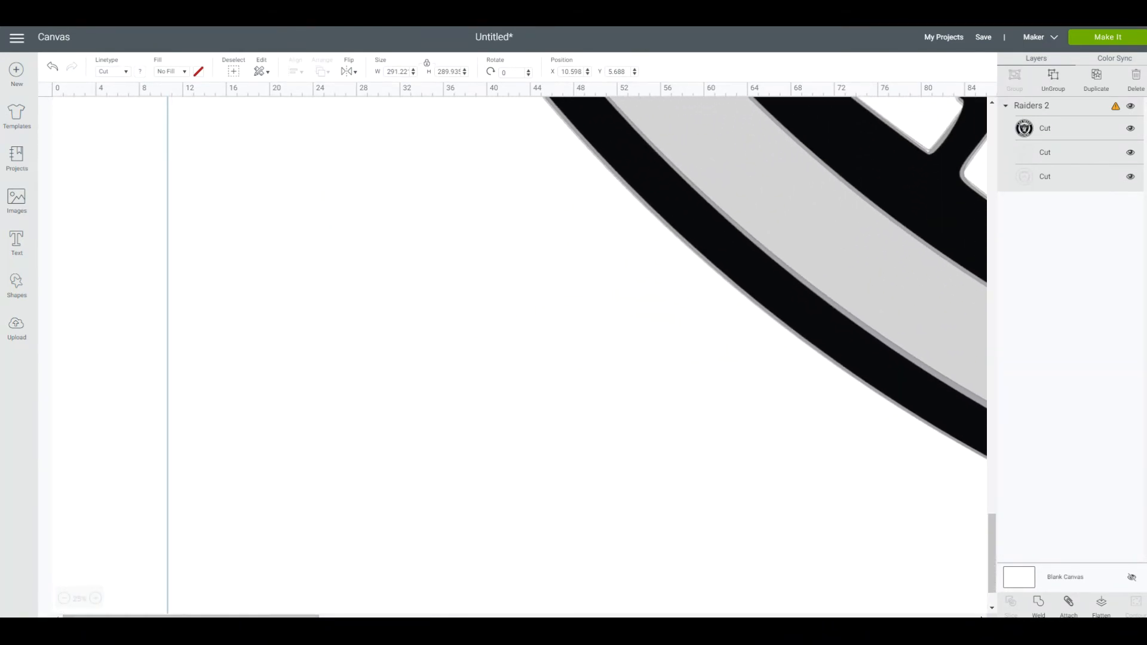
left_click_drag(185, 616, 859, 605)
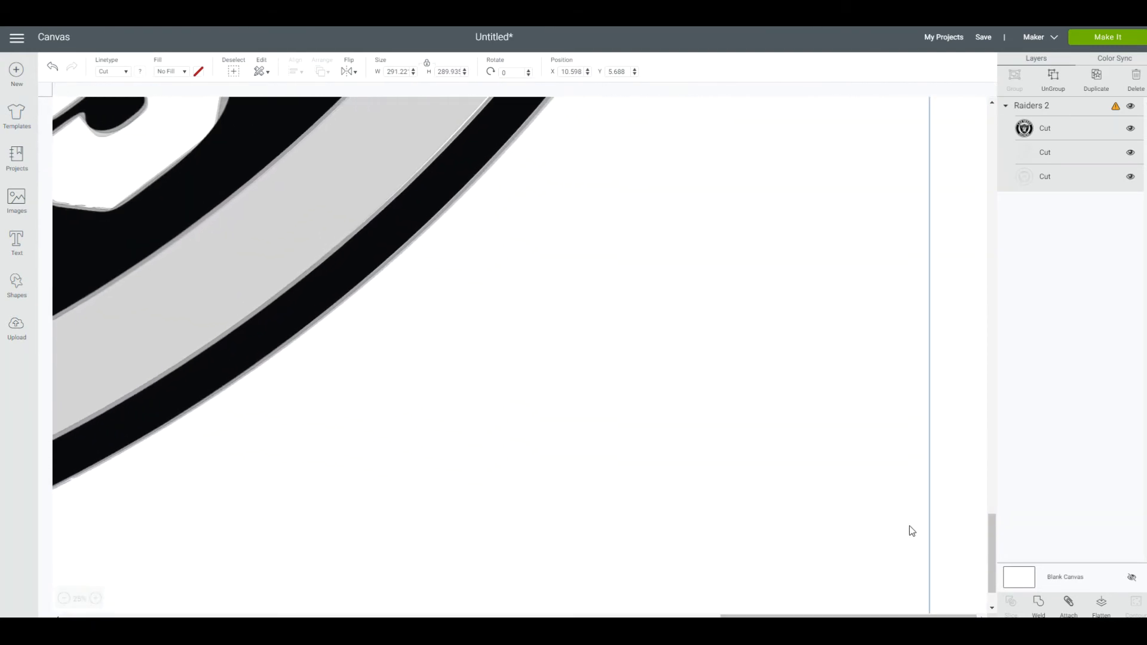
left_click_drag(992, 569, 341, 290)
left_click_drag(246, 243, 247, 245)
left_click_drag(994, 504, 980, 307)
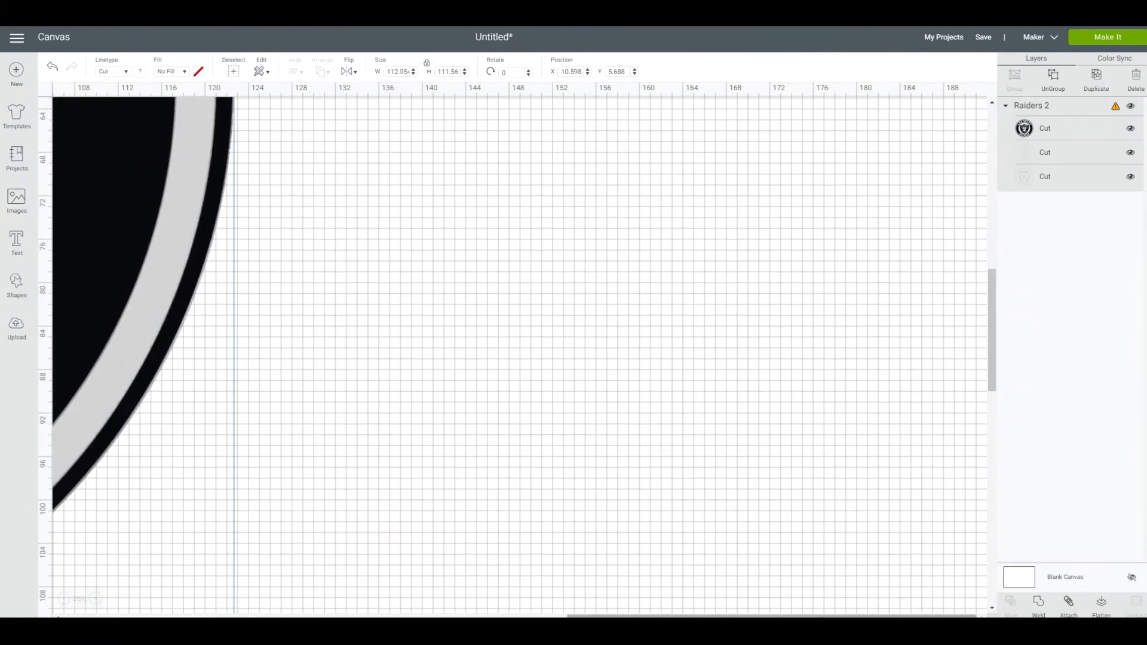
- Reduce the Raiders design further to about 61.67 by 61.39 inches
scroll(983, 379, "left", 5)
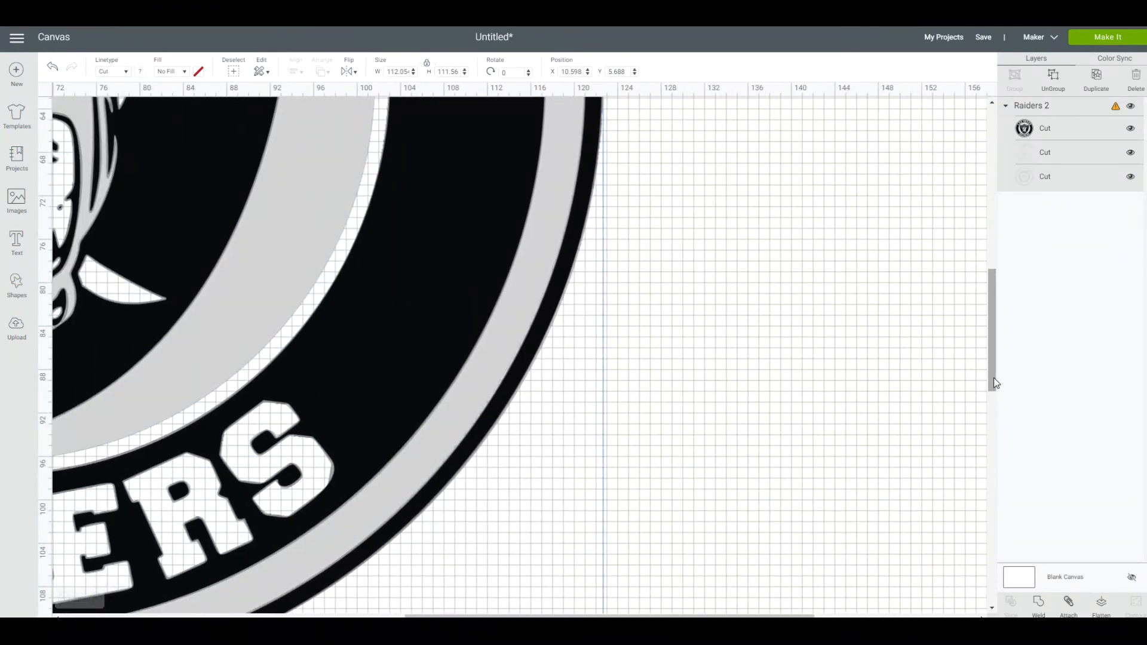
scroll(644, 416, "down", 5)
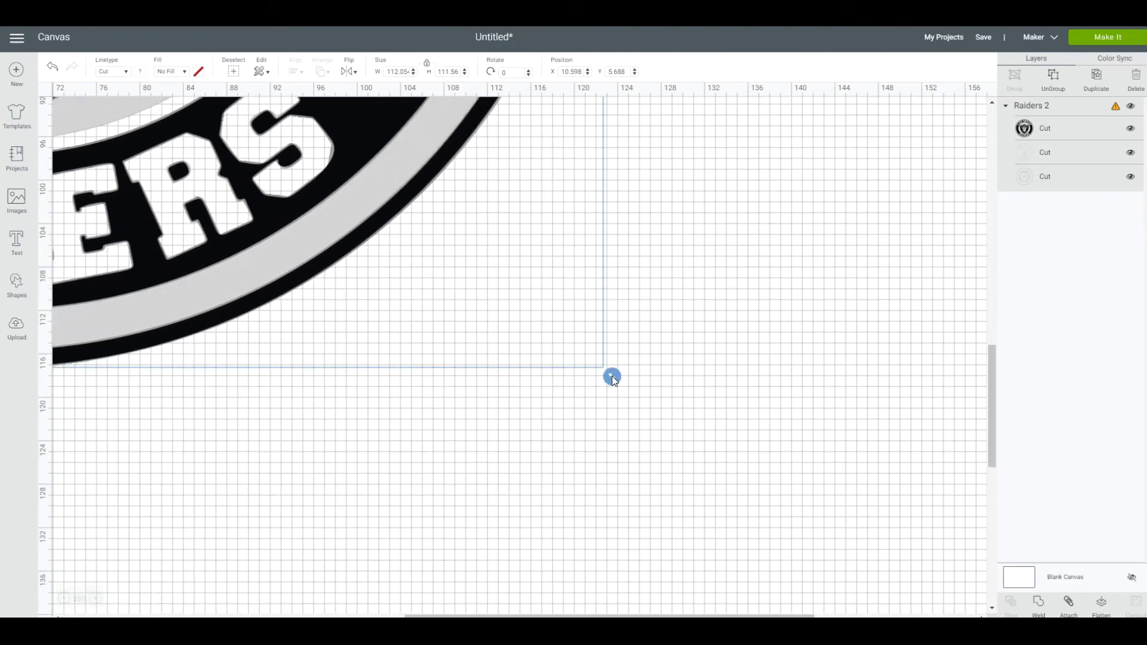
left_click_drag(611, 375, 156, 241)
- Reselect the Raiders design and scale it down to about 27.17 by 27.05 inches
left_click_drag(992, 456, 999, 327)
scroll(945, 402, "up", 2)
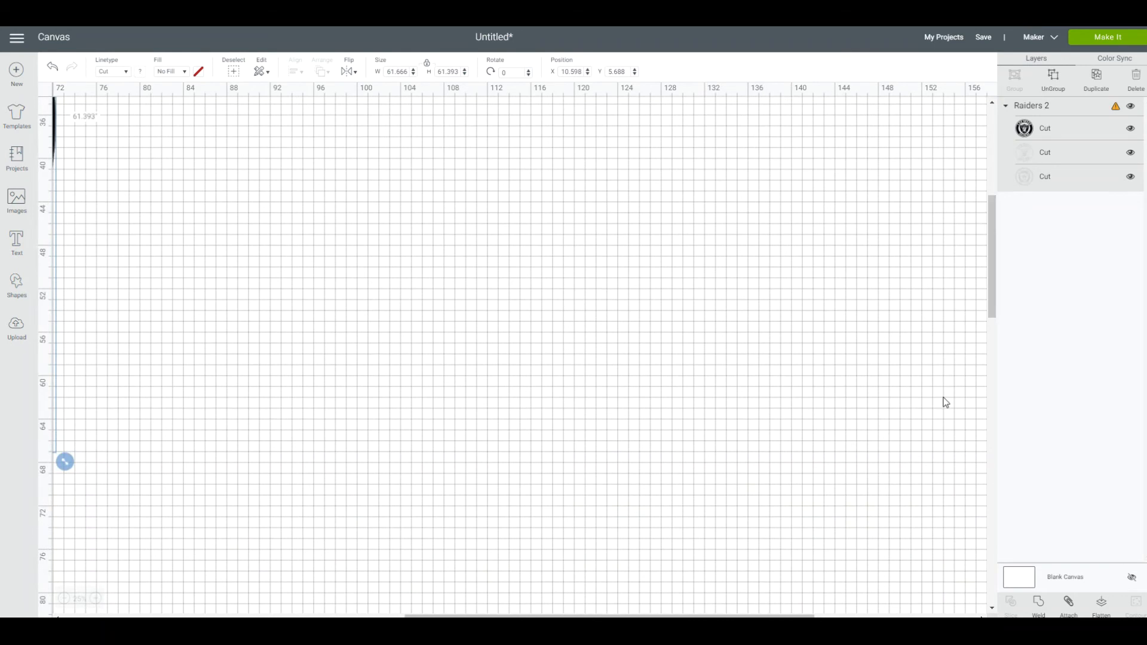
left_click(776, 614)
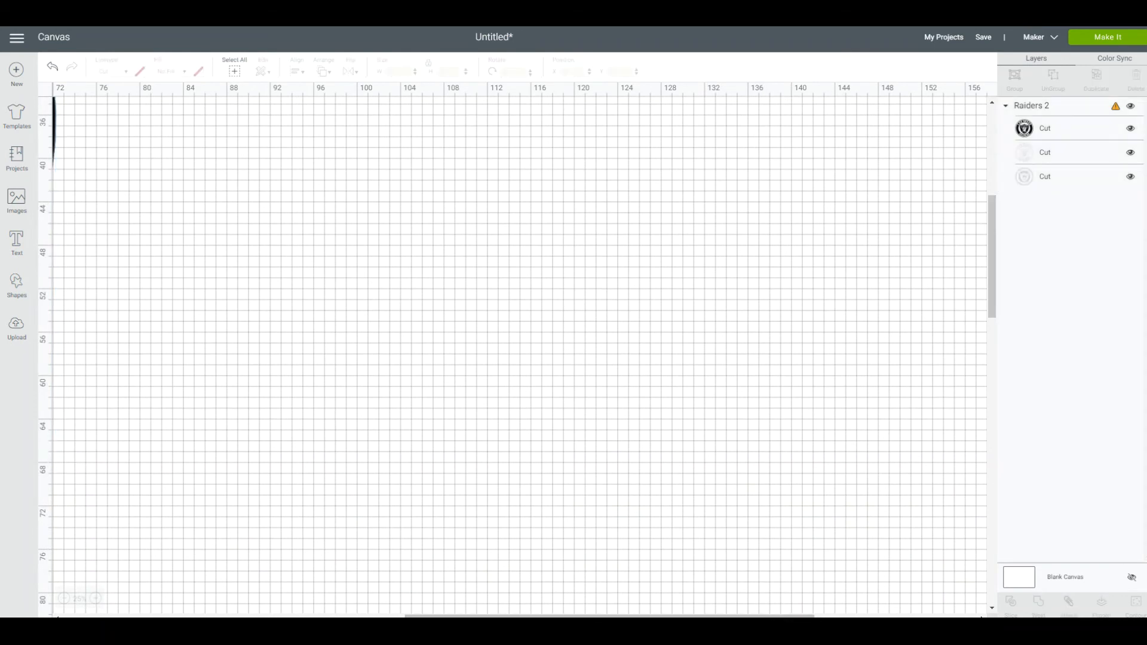
left_click_drag(755, 617, 430, 617)
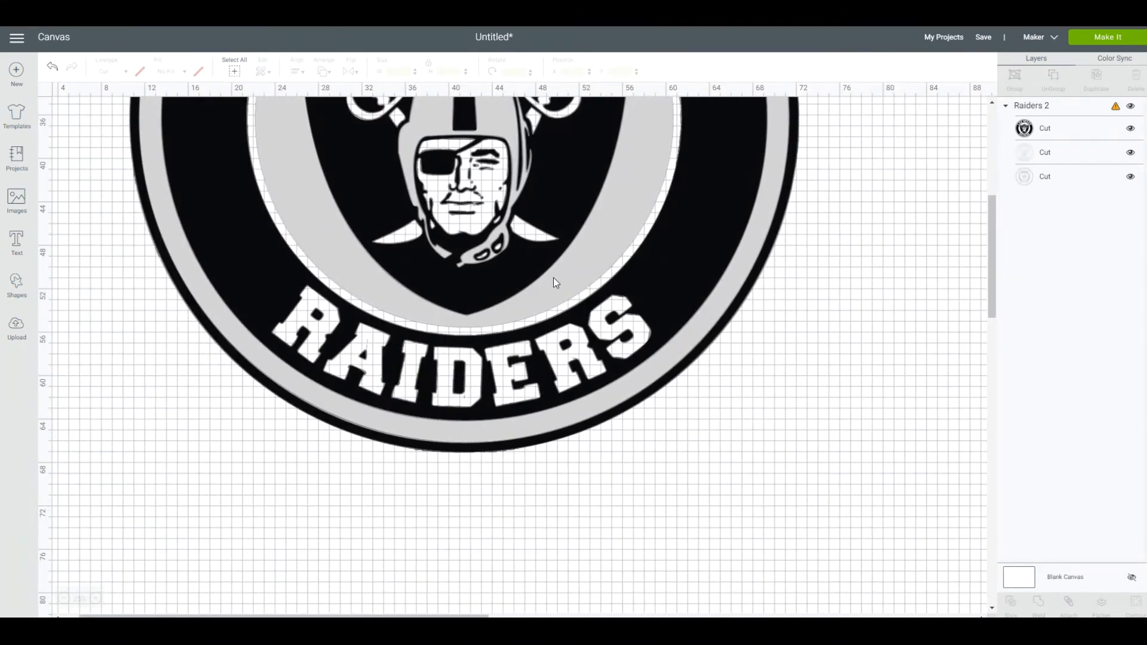
left_click(557, 278)
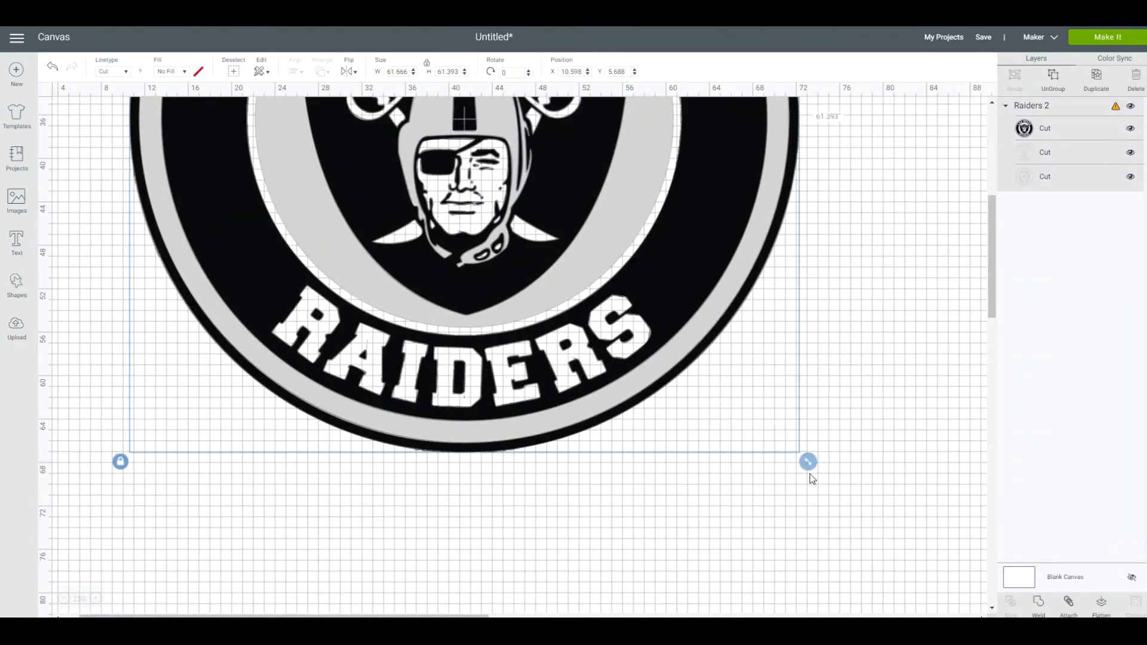
left_click_drag(808, 462, 458, 299)
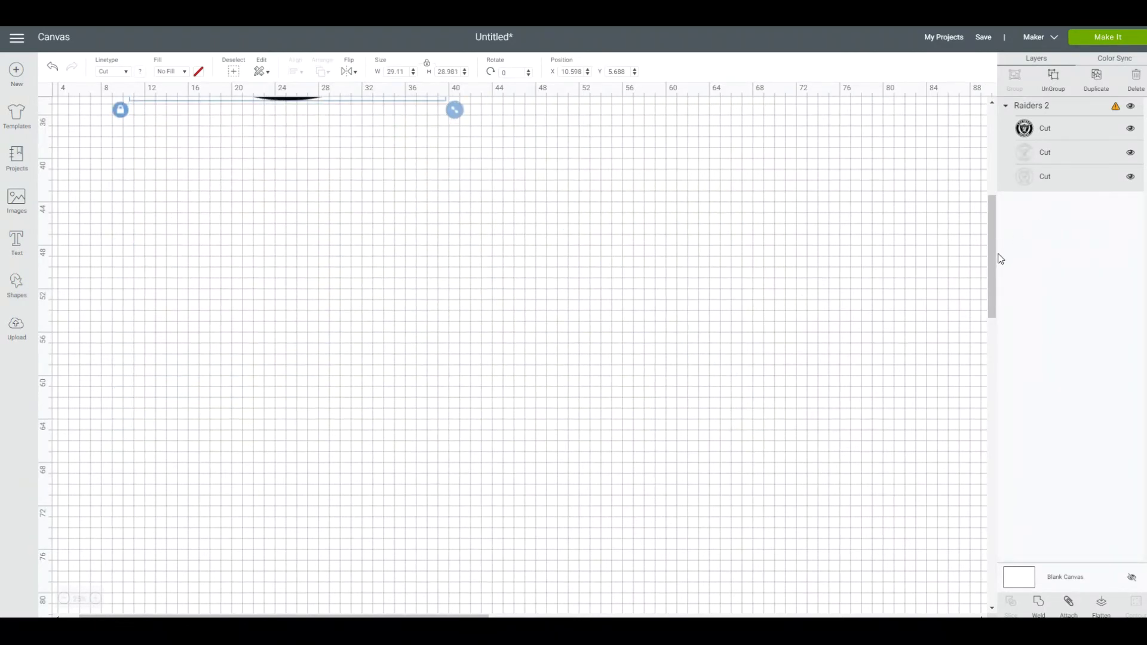
left_click_drag(992, 264, 970, 186)
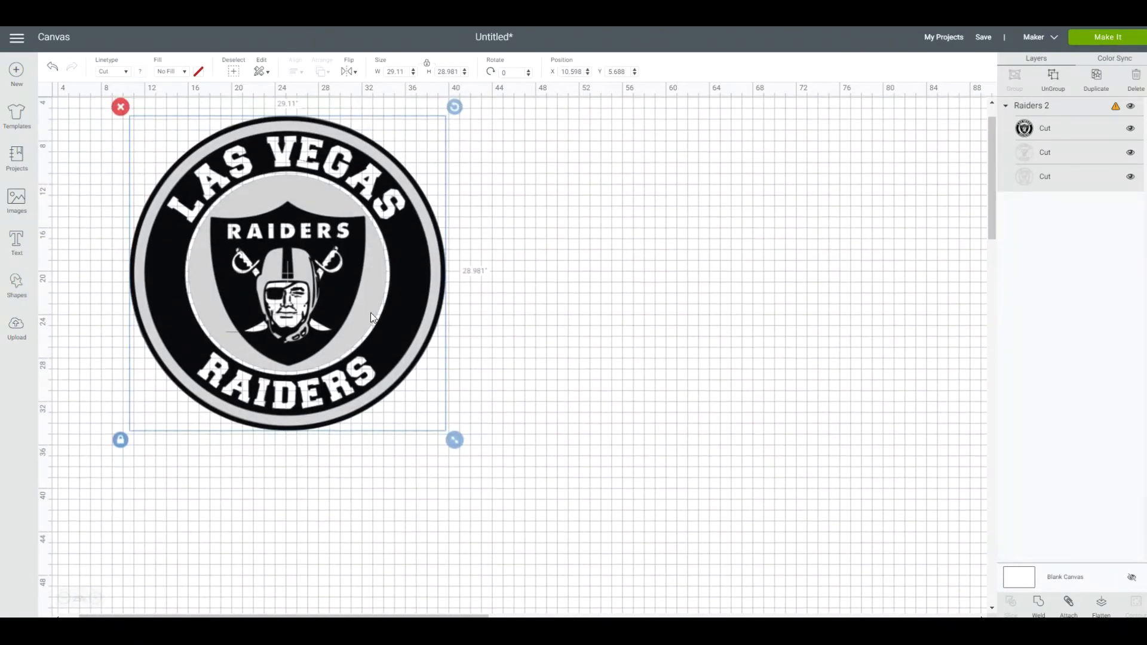
left_click_drag(456, 445, 435, 458)
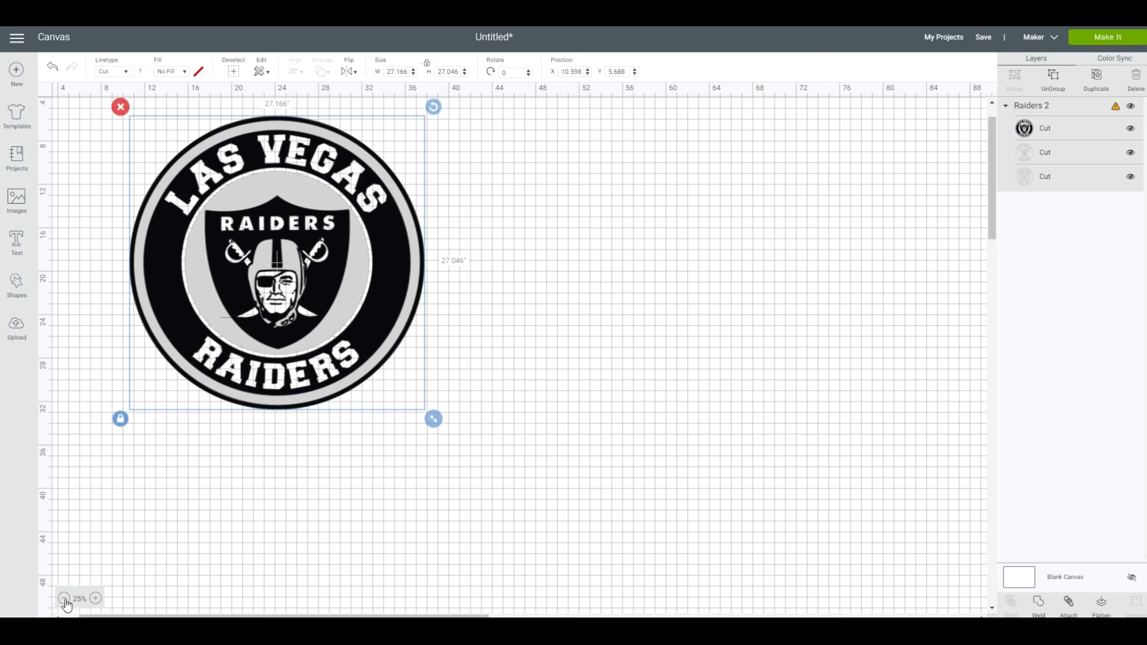
- Move the Raiders design to about X 1.77, Y 5.74 and enlarge it to about 36.72 by 36.56 inches
left_click_drag(275, 193, 195, 195)
left_click_drag(109, 616, 90, 616)
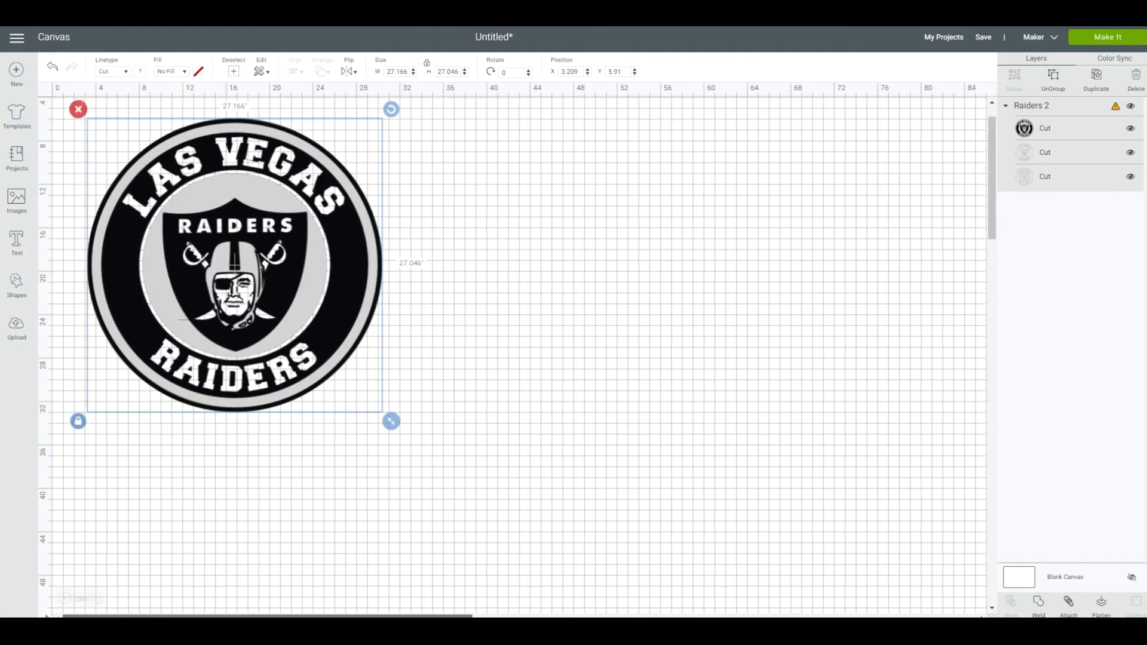
left_click_drag(239, 195, 232, 193)
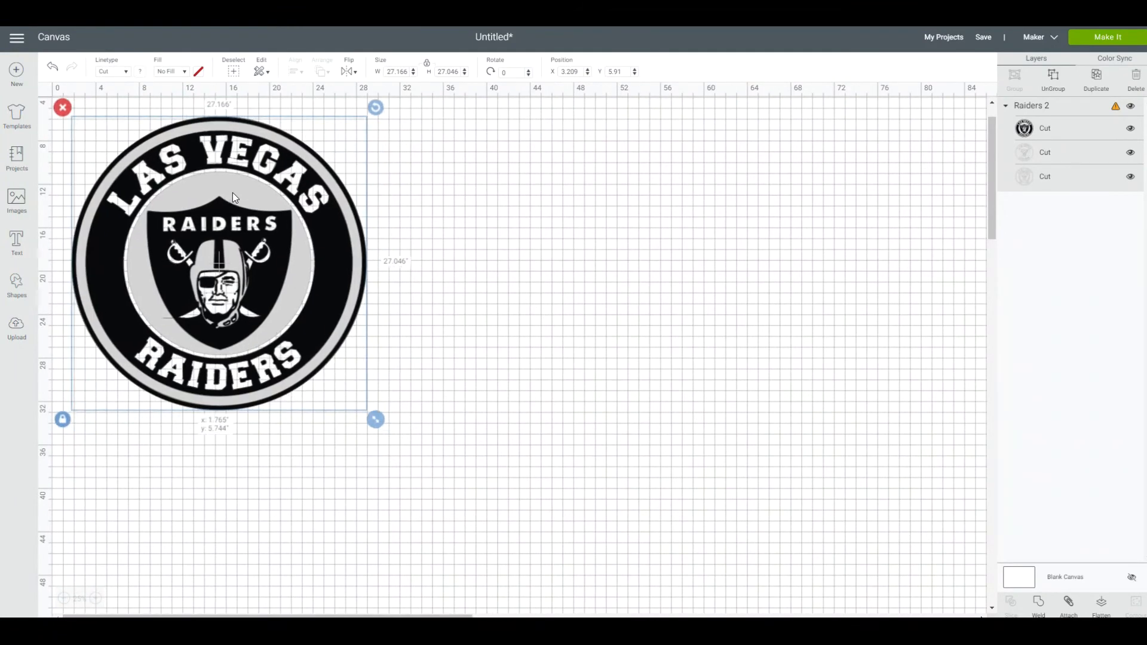
left_click_drag(375, 419, 479, 523)
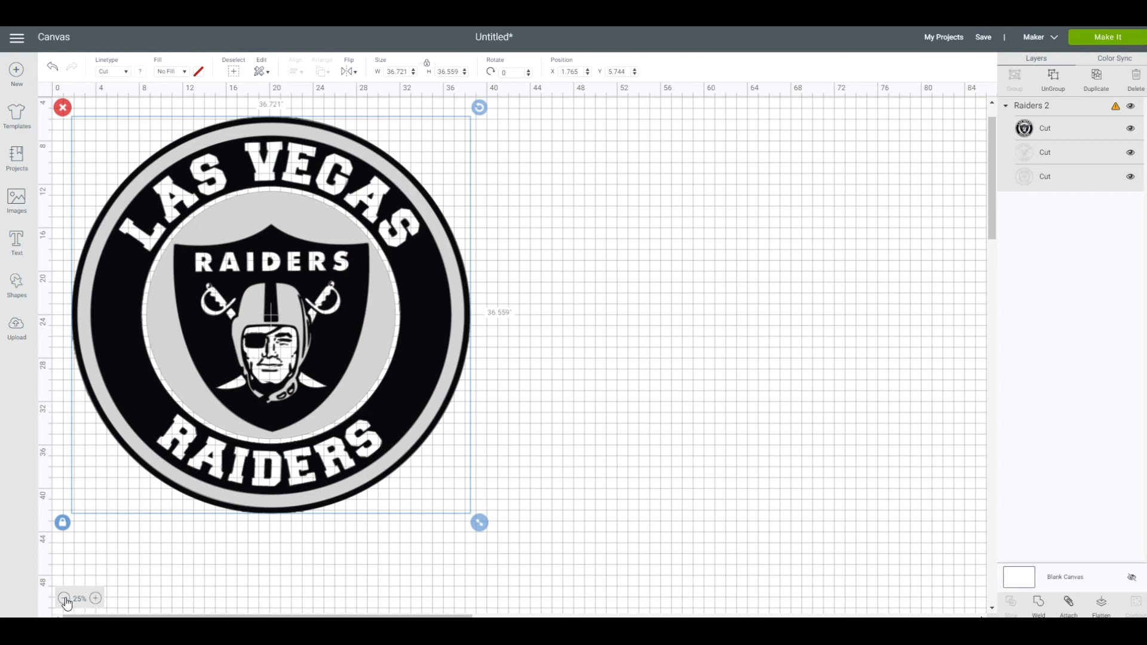
- Enlarge the Raiders design slightly to about 36.94 by 36.78 inches and move it up to about X 2.49, Y 2.24
mouse_move(277, 615)
left_mouse_down()
mouse_move(755, 615)
mouse_move(276, 615)
left_mouse_up()
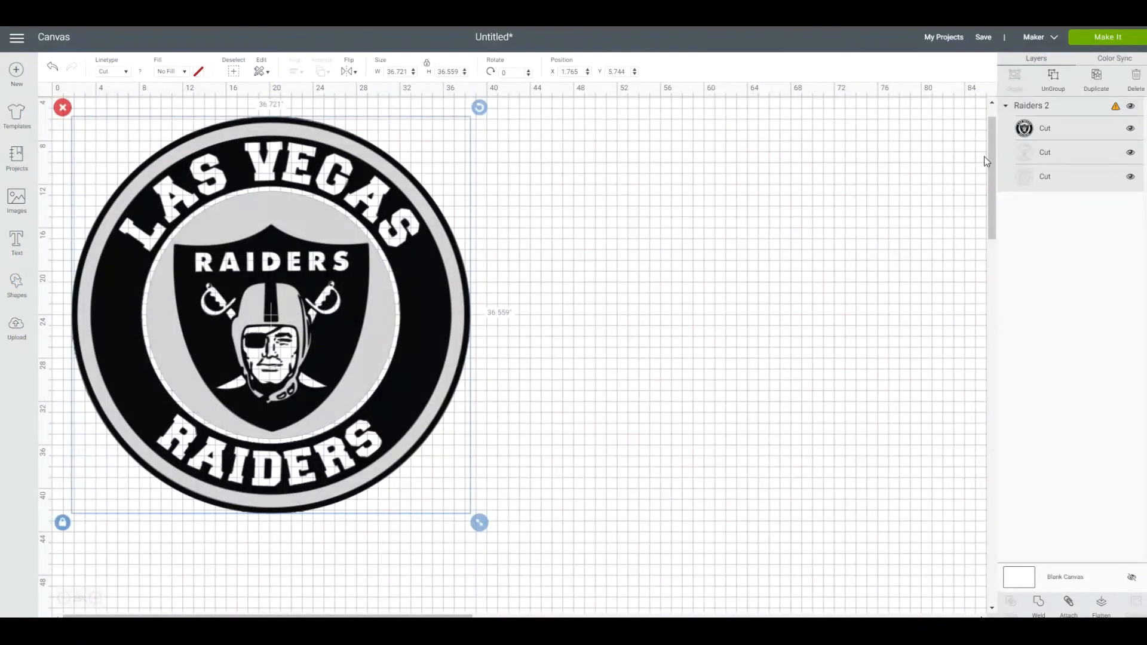
left_click_drag(991, 152, 951, 108)
left_click_drag(479, 565, 481, 567)
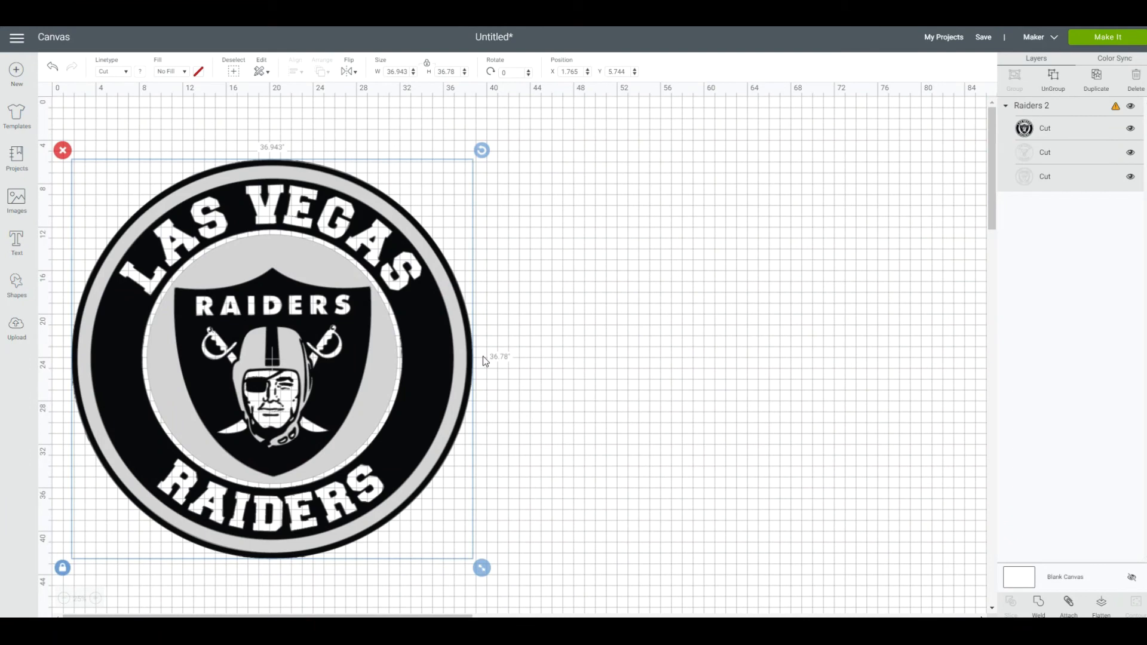
left_click_drag(422, 336, 422, 303)
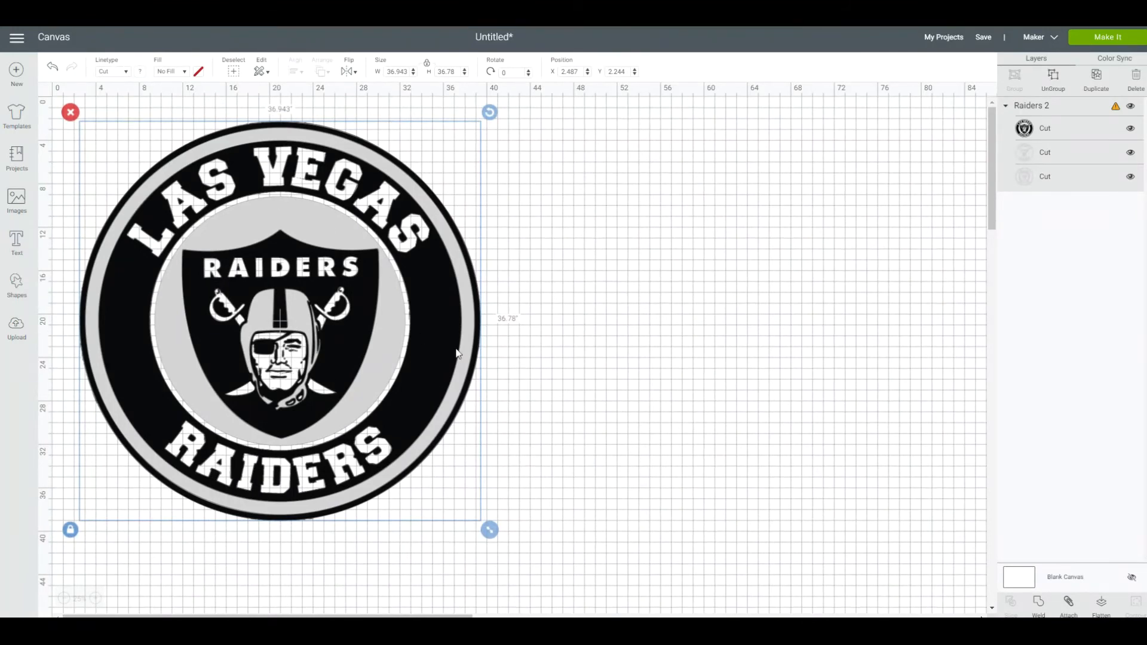
- Ungroup the Raiders design and move its black layer beside the other layers, to about X 46.53, Y 1.54
left_click(1053, 78)
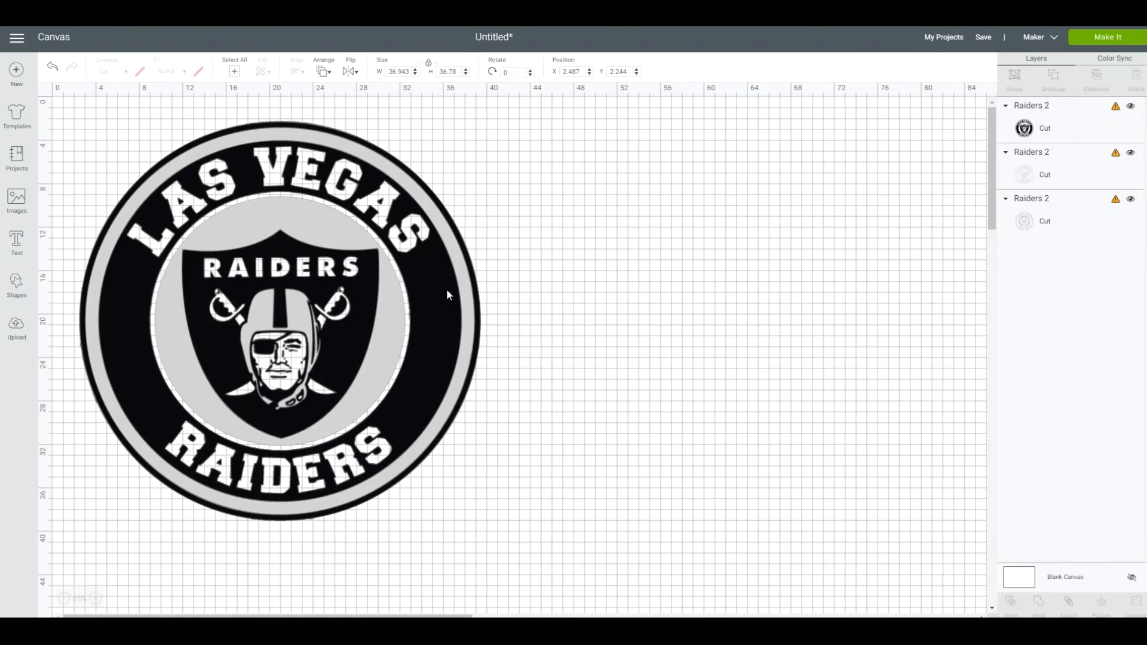
left_click(442, 315)
left_click_drag(442, 315, 915, 302)
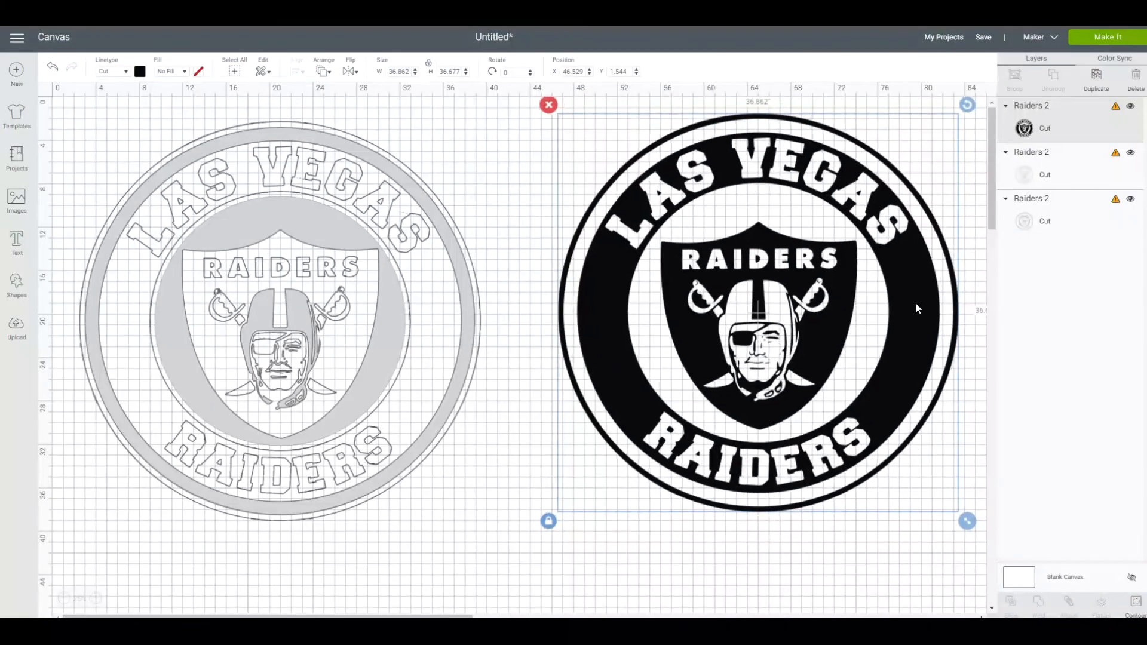
- Pull the thin dark gray outline layer off the light gray layer, to about X 23.23, Y 21.33
left_click(378, 364)
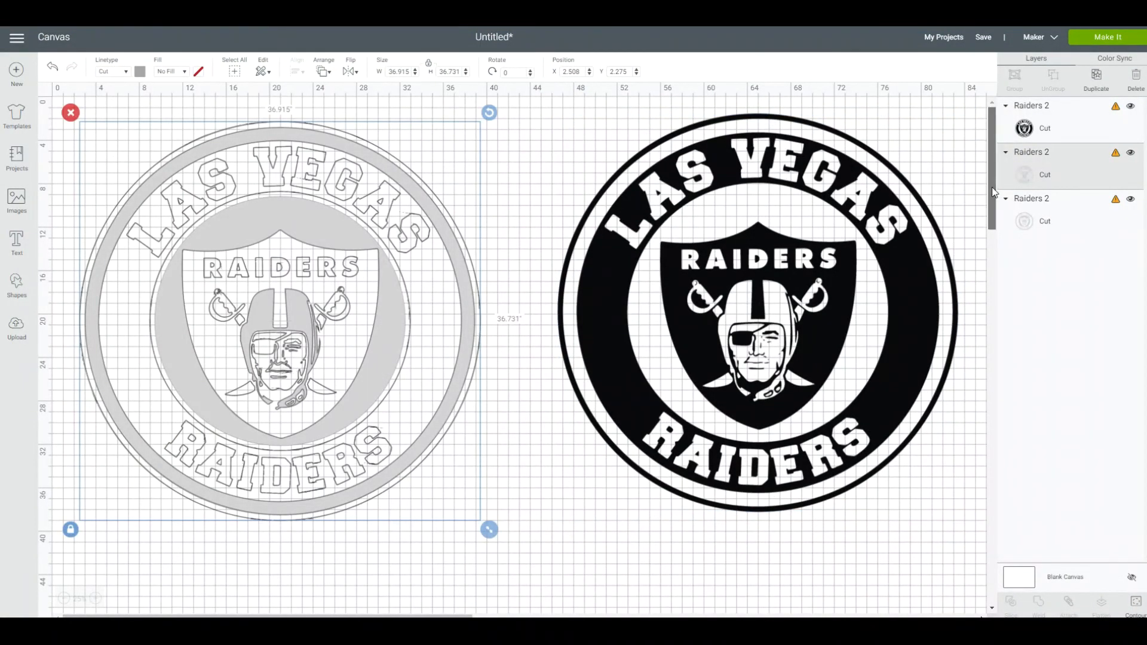
left_click_drag(991, 188, 996, 208)
left_click_drag(389, 304, 612, 507)
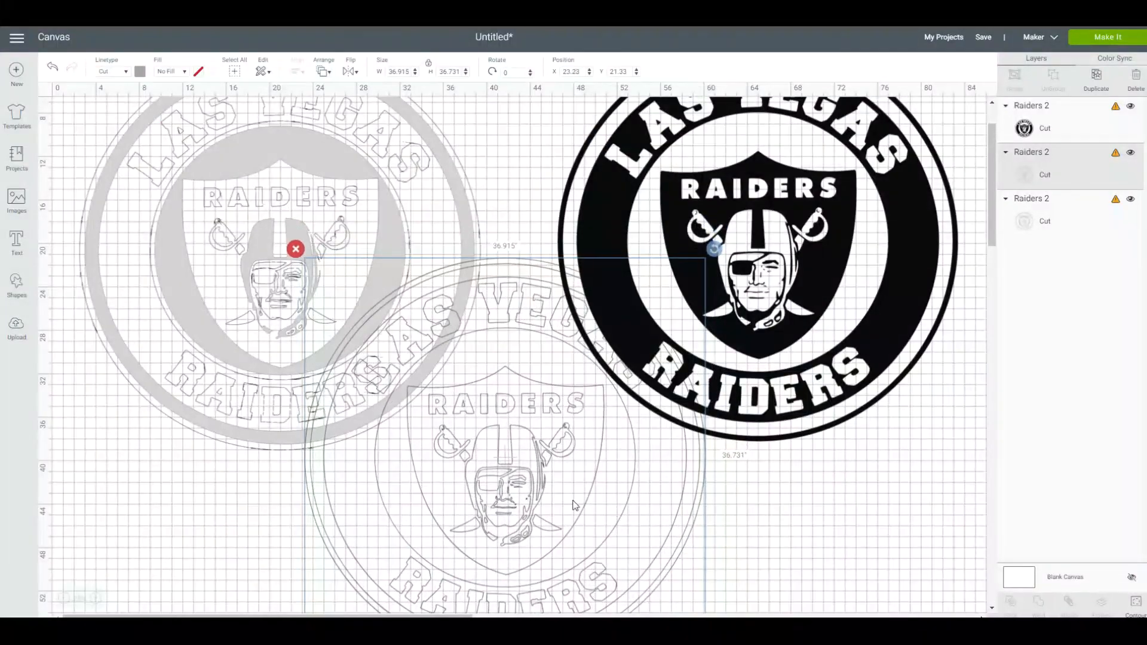
- Shift the thin dark gray outline layer to about X 18.63, Y 21.00 while inspecting its lines up close
left_click(95, 599)
left_click(95, 598)
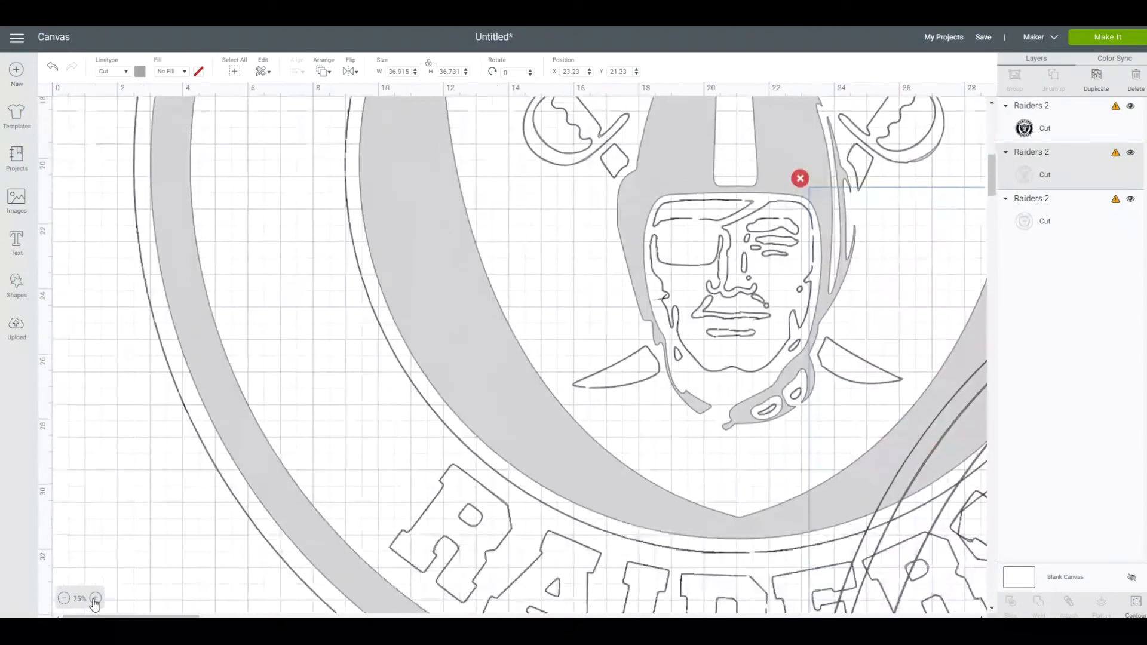
left_click(96, 599)
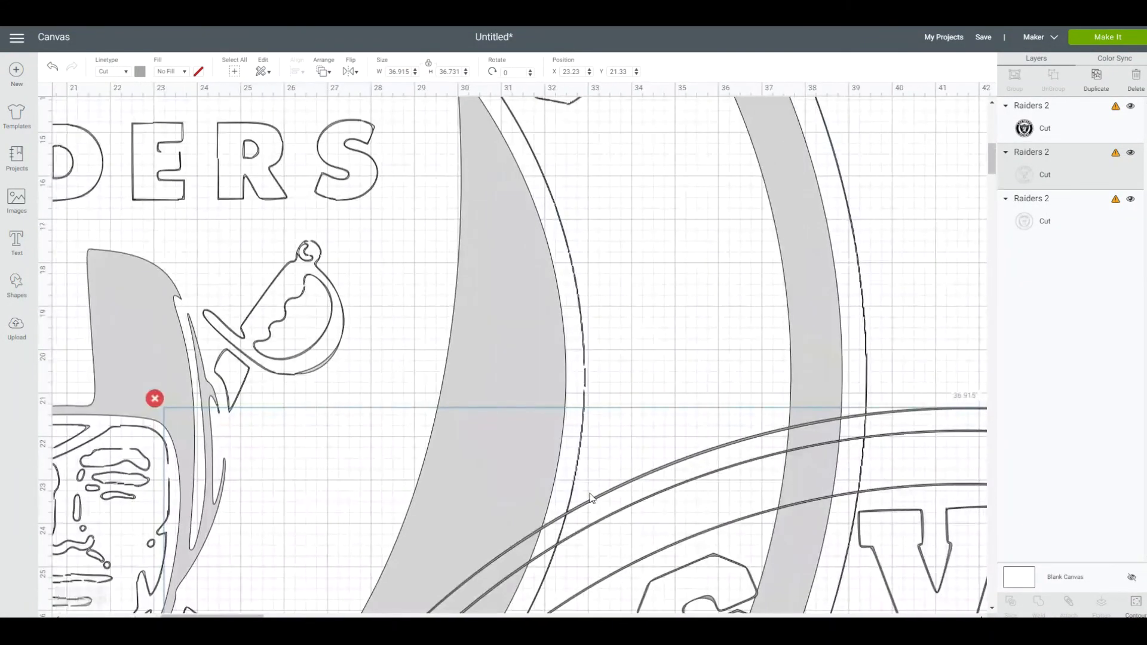
left_click_drag(992, 163, 991, 210)
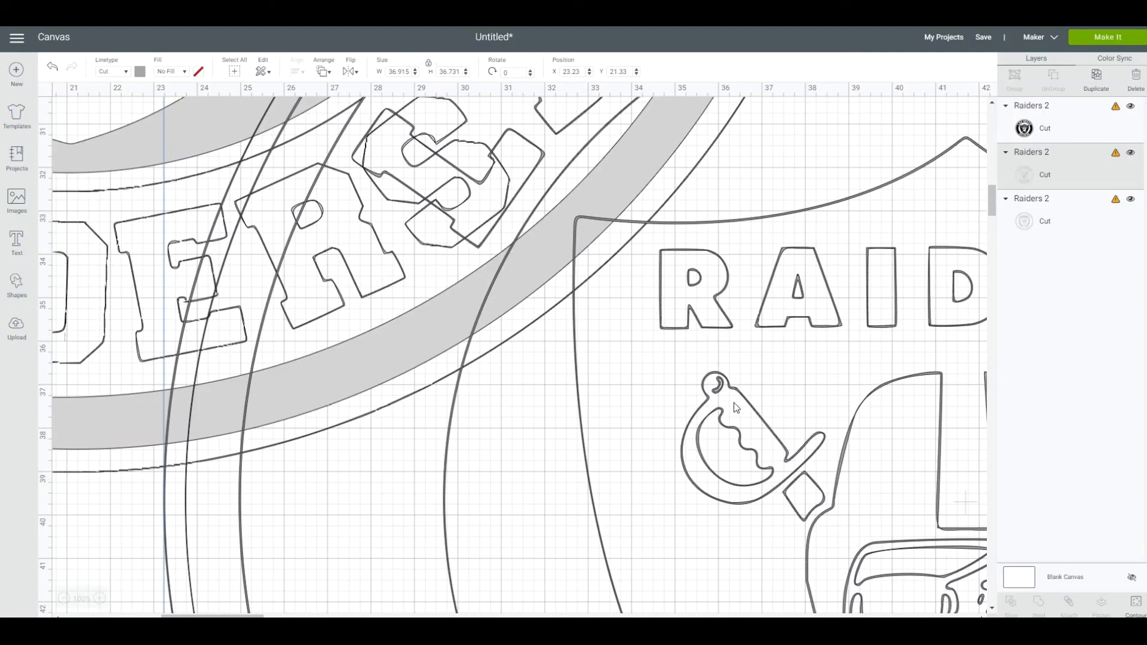
left_click_drag(839, 327, 639, 313)
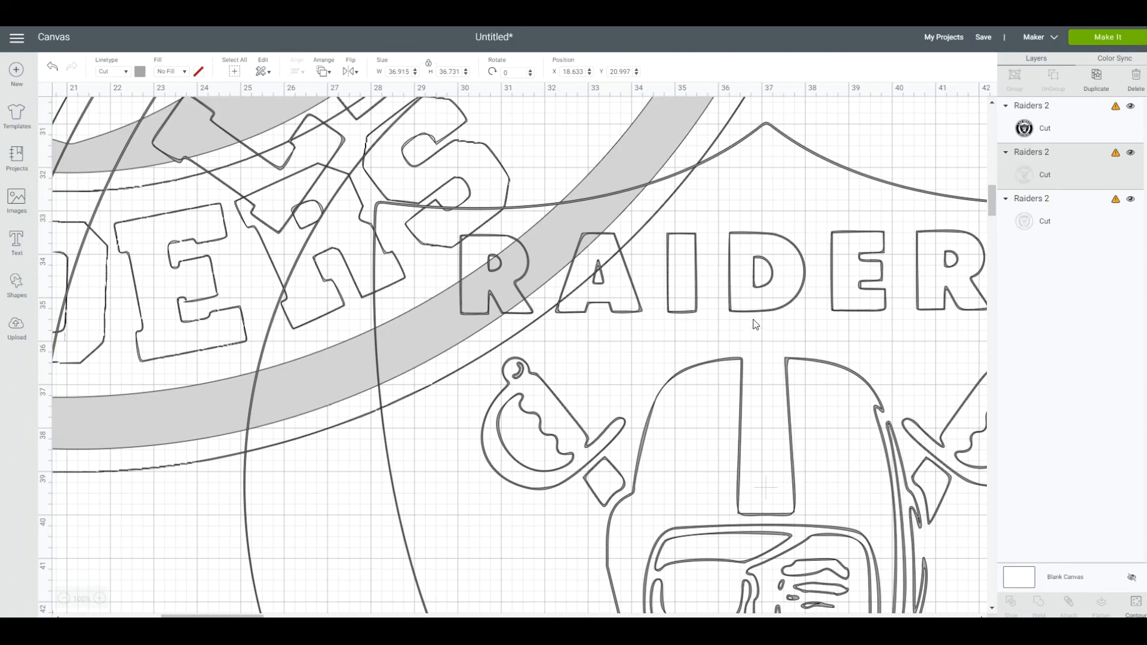
- Shift the thin dark gray outline layer down to about X 17.41, Y 35.18 while inspecting its lettering up close
left_click_drag(747, 315, 714, 426)
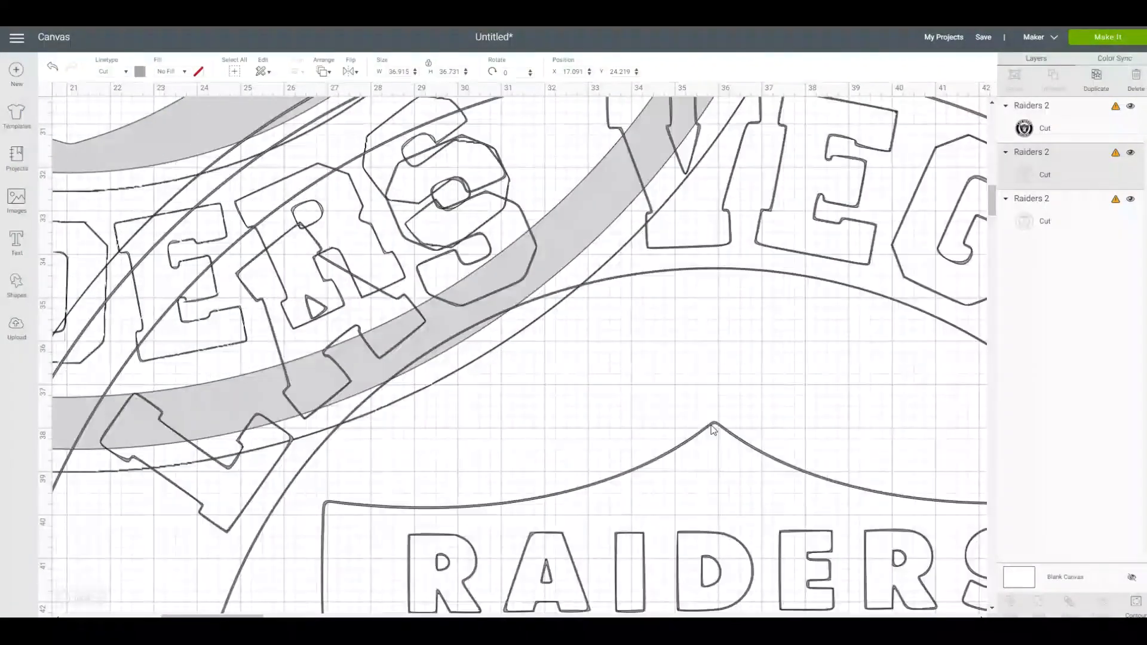
left_click_drag(671, 271, 695, 425)
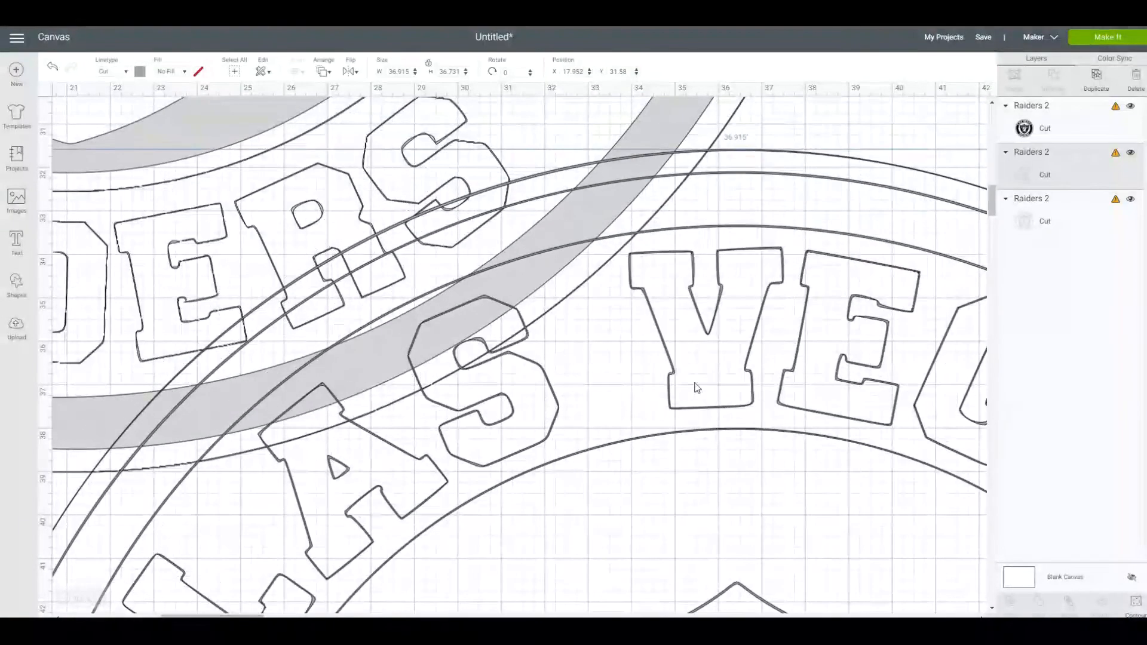
left_click_drag(710, 342, 569, 251)
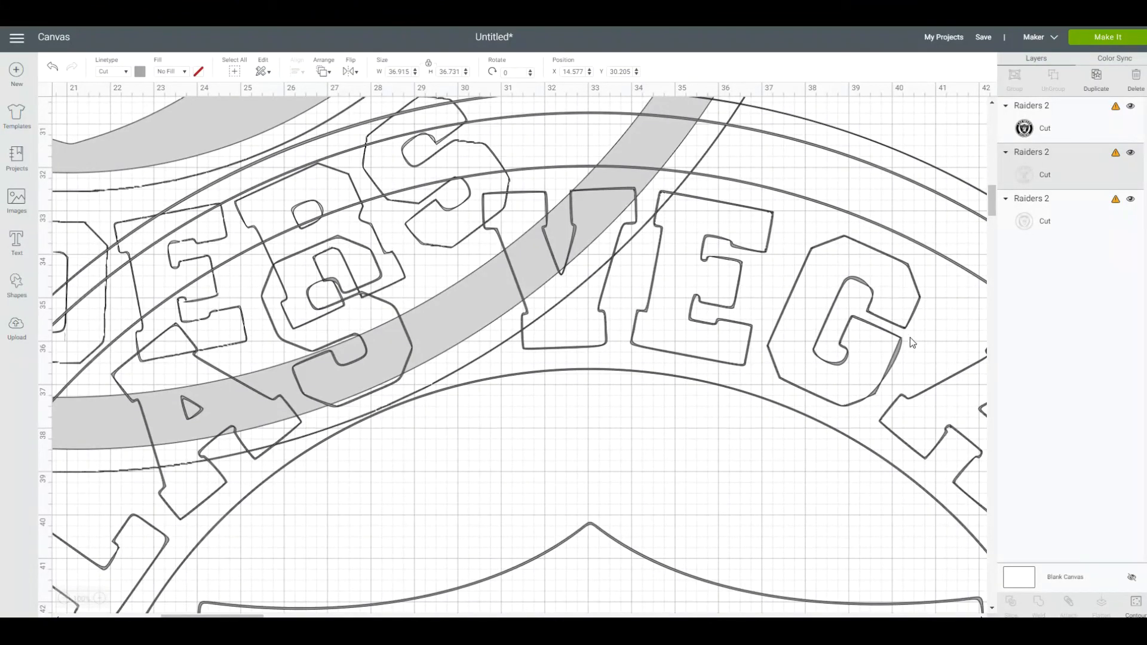
left_click_drag(597, 312, 711, 575)
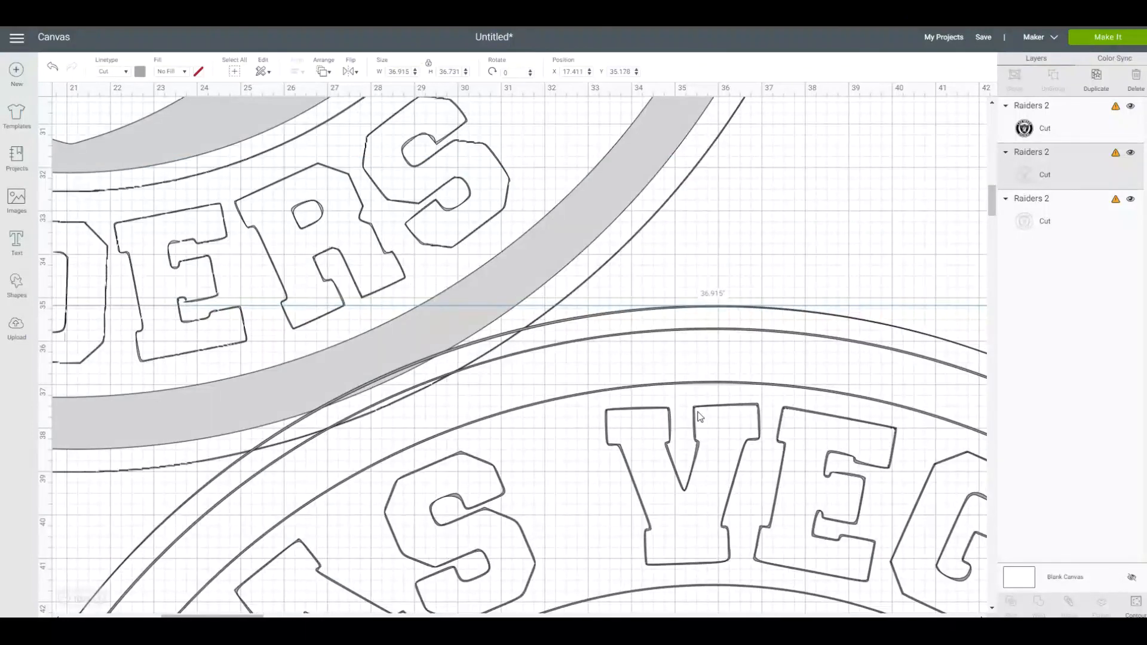
- Shift the light gray layer to about X 3.25, Y 3.29 while inspecting its RAIDERS lettering, and delete that layer
left_click(524, 269)
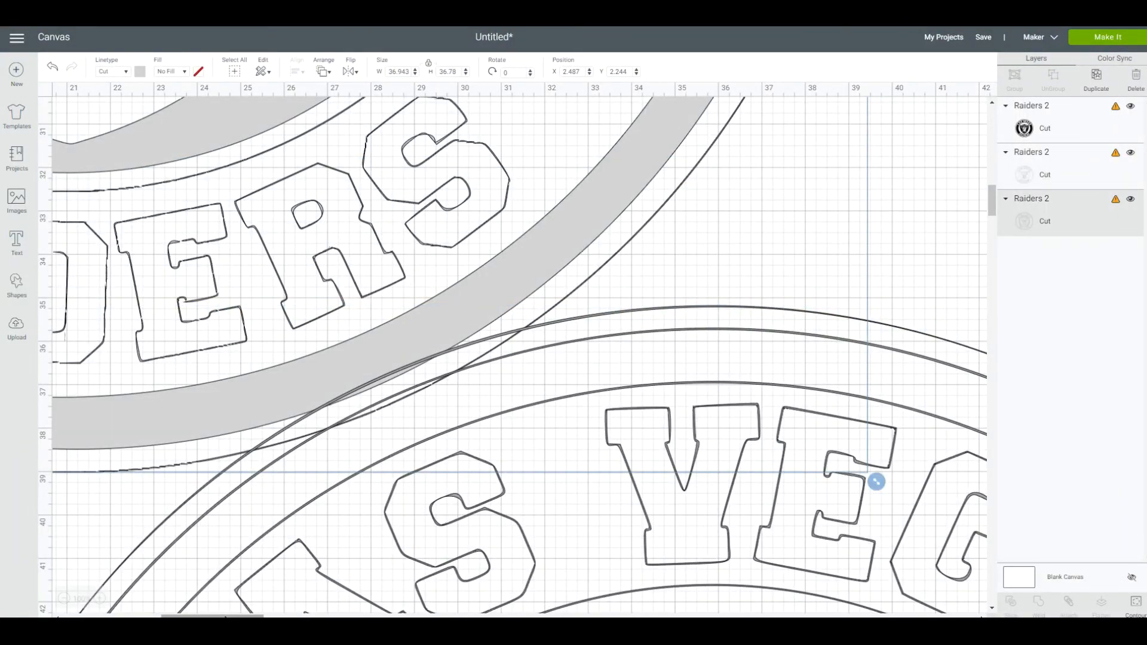
left_click_drag(242, 616, 186, 616)
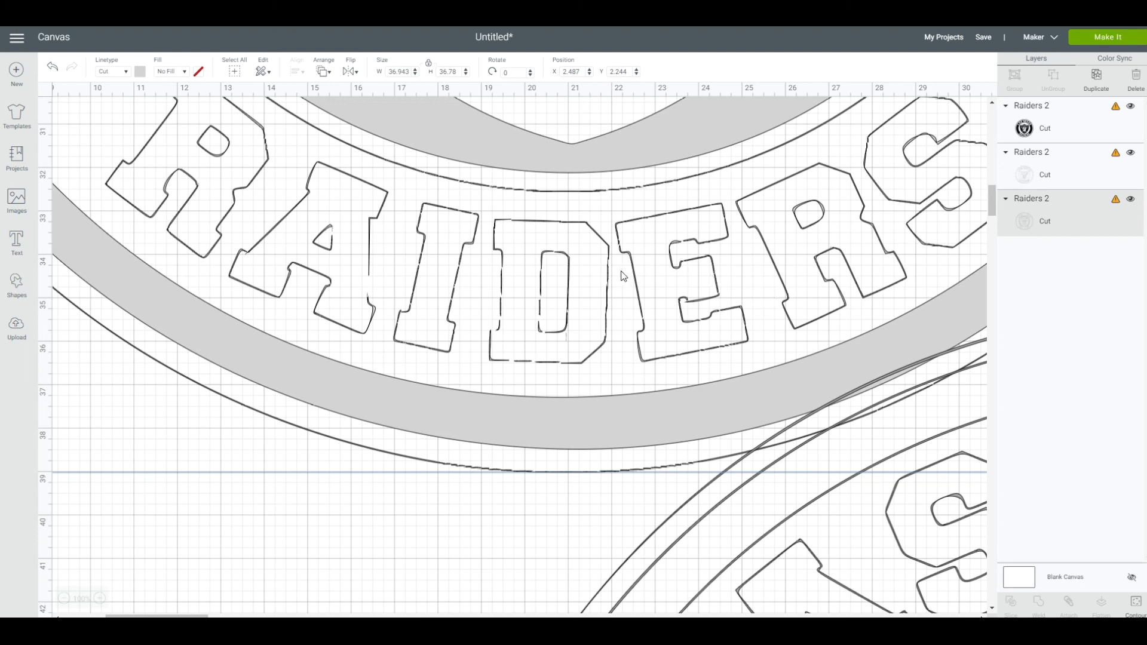
left_click_drag(662, 149, 537, 192)
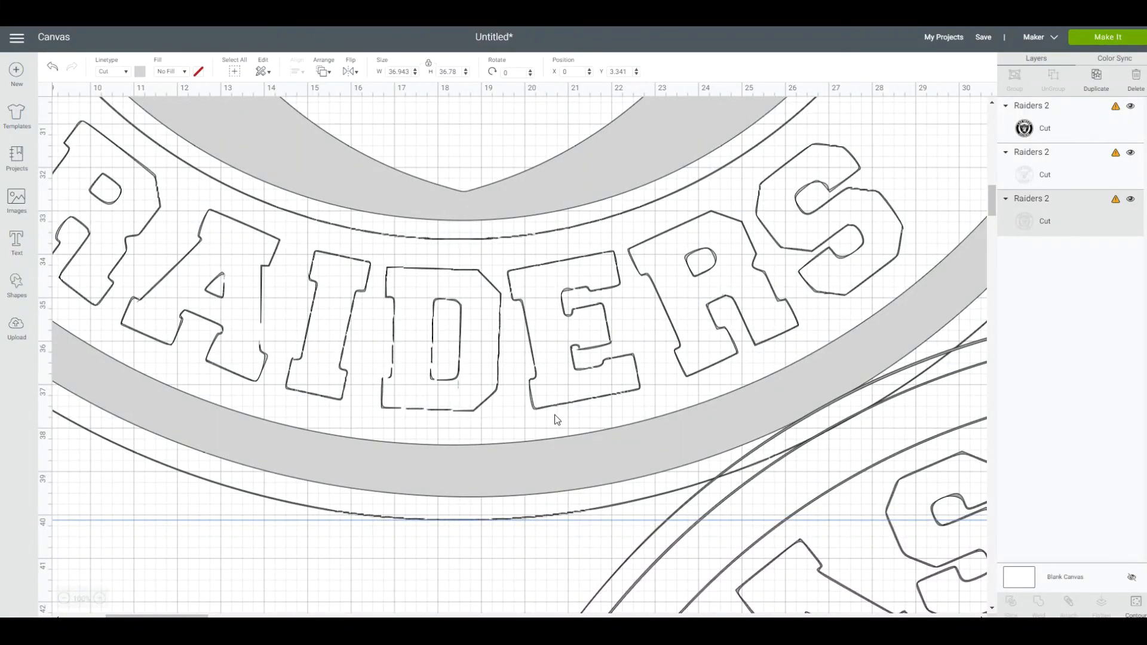
mouse_move(845, 363)
left_mouse_down()
mouse_move(827, 384)
mouse_move(848, 376)
left_mouse_up()
left_click_drag(563, 189, 705, 187)
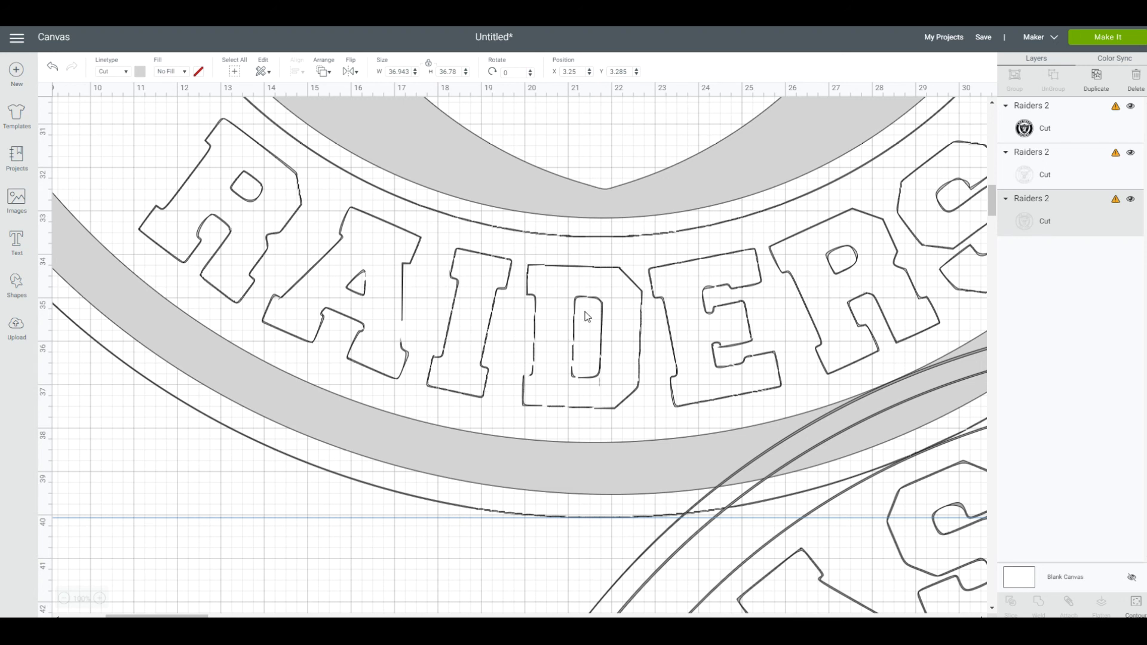
right_click(549, 201)
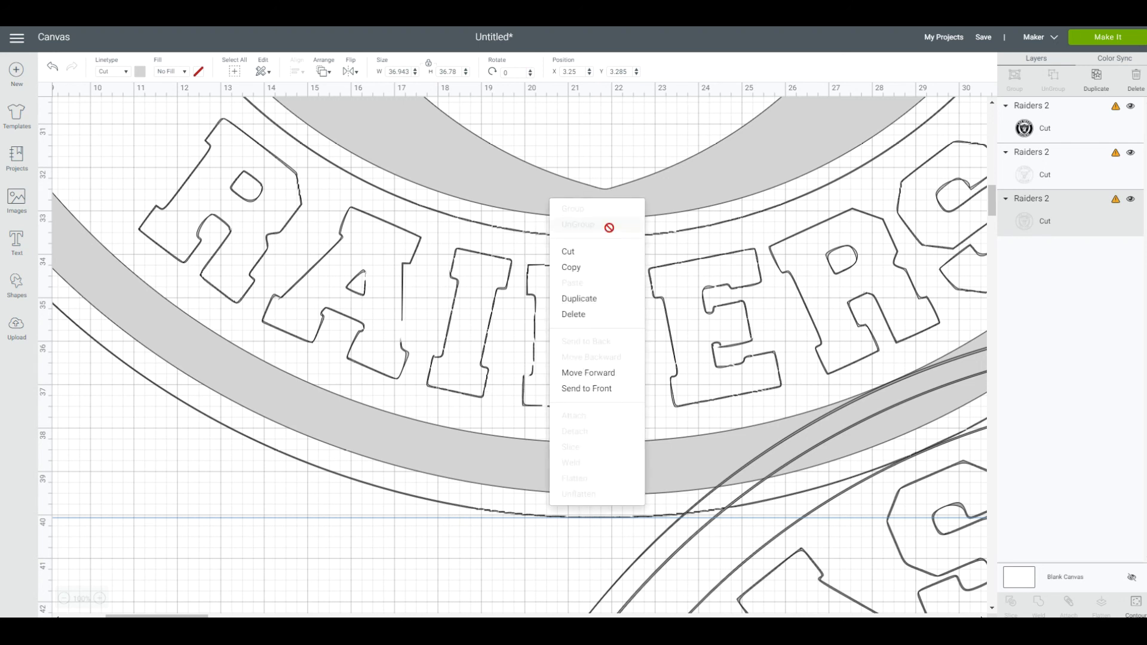
left_click(573, 315)
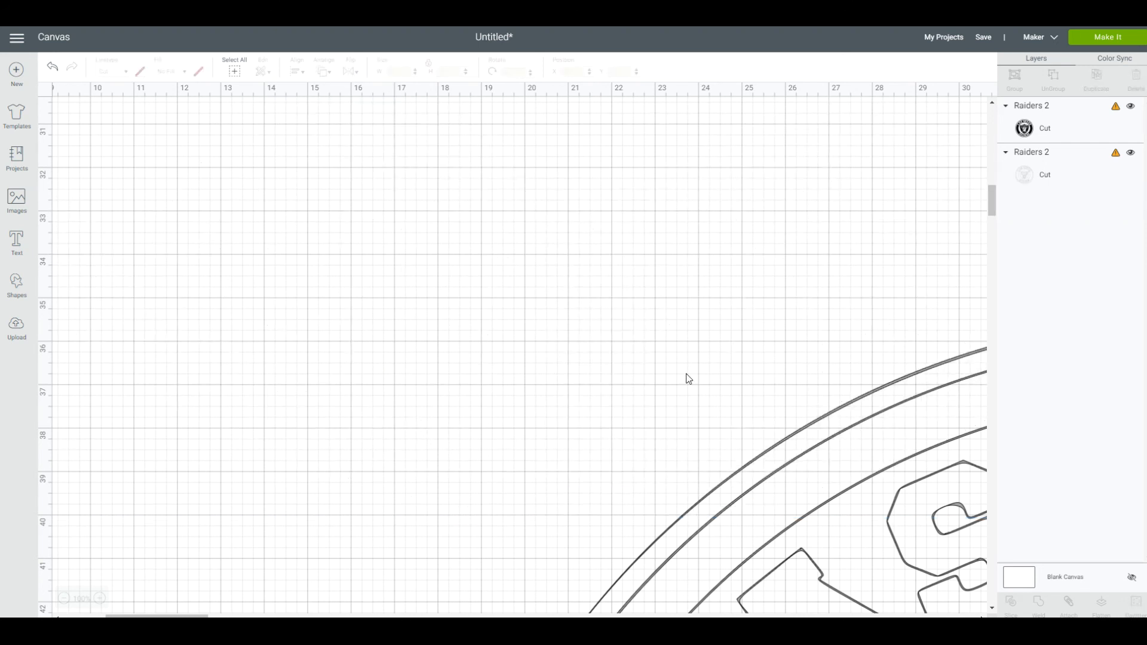
- Arrange the two remaining layers side by side, the outline at about X 1.88, Y 23.48 and the black layer at about X 43.42, Y 24.27
left_click(899, 510)
left_click_drag(924, 503, 238, 213)
left_click(64, 598)
left_click(64, 598)
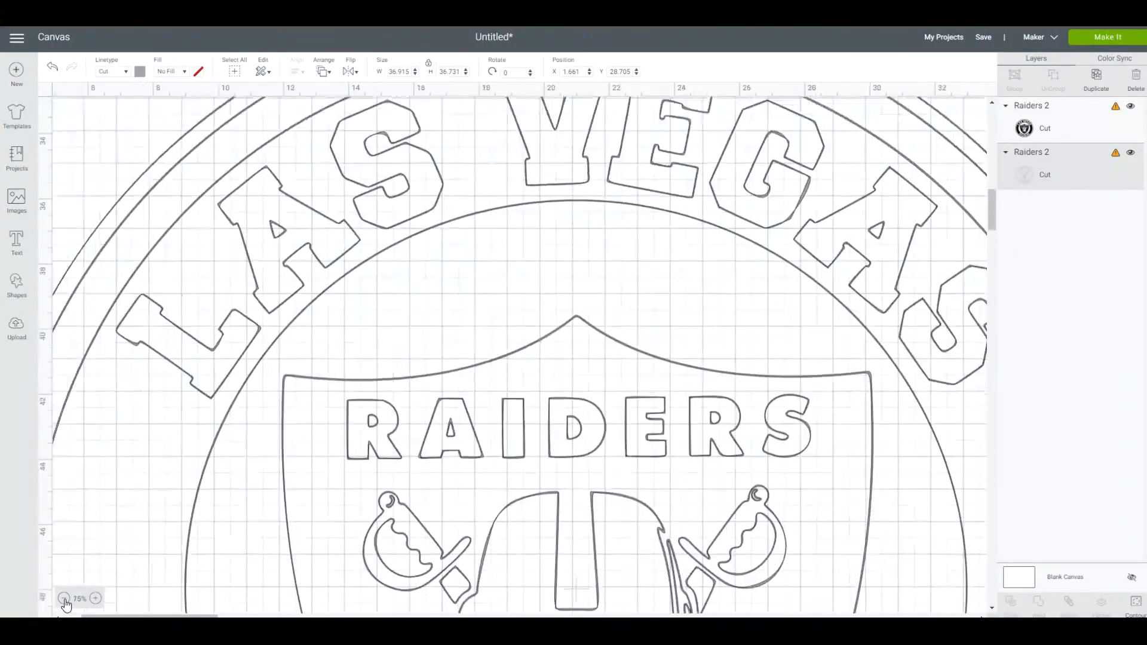
left_click(64, 598)
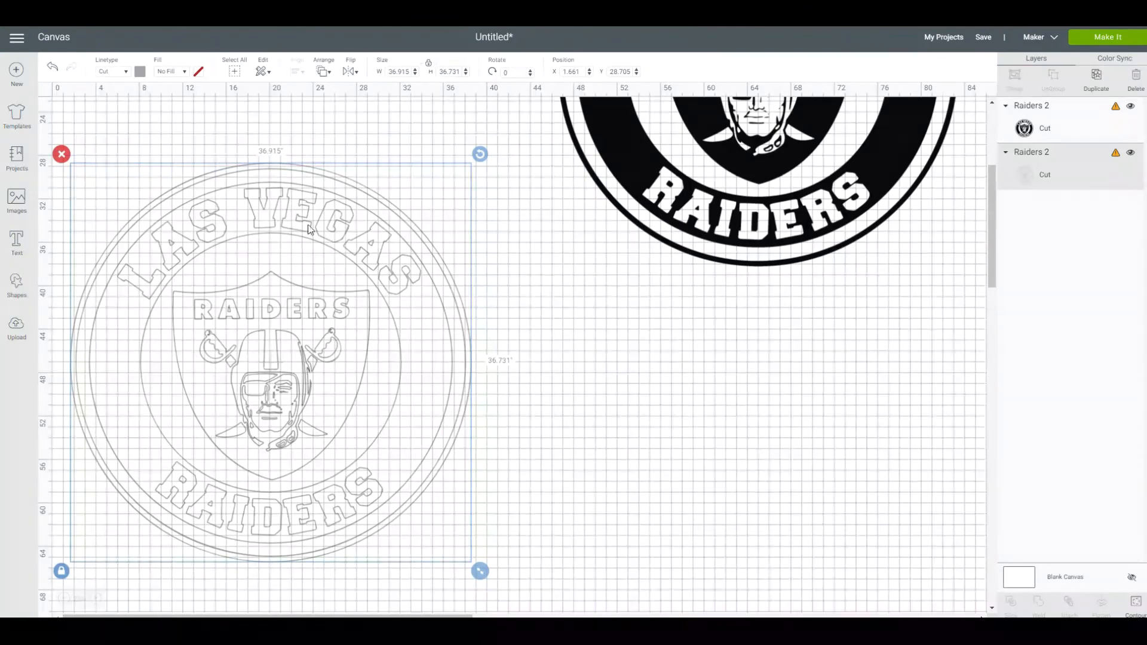
left_click_drag(298, 217, 301, 159)
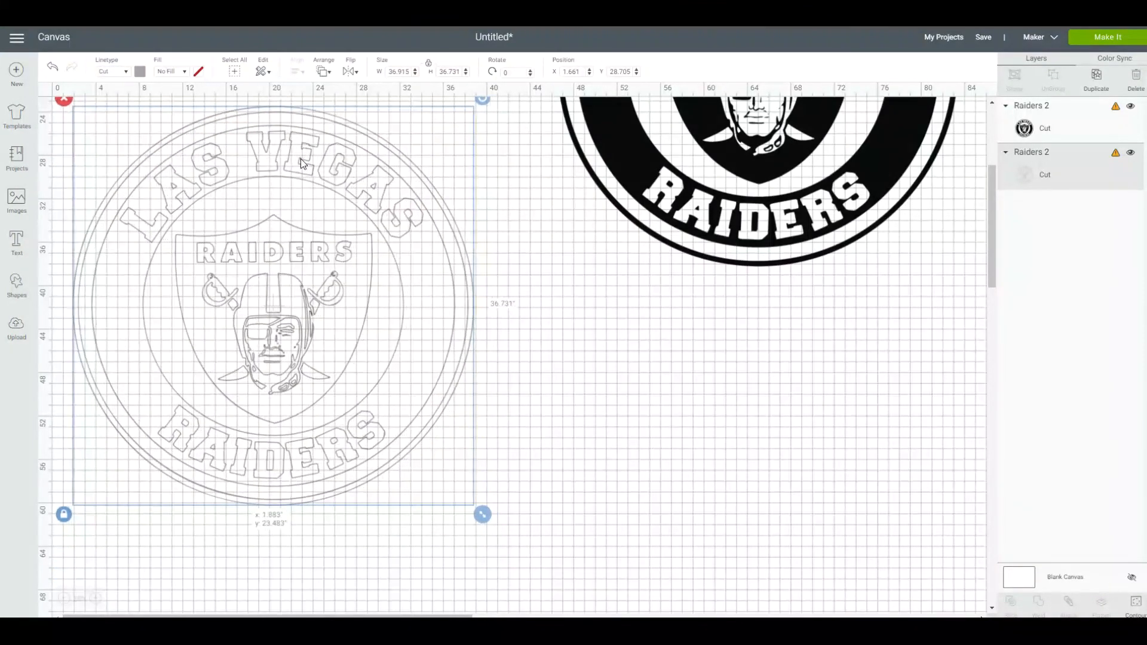
left_click_drag(630, 156, 593, 390)
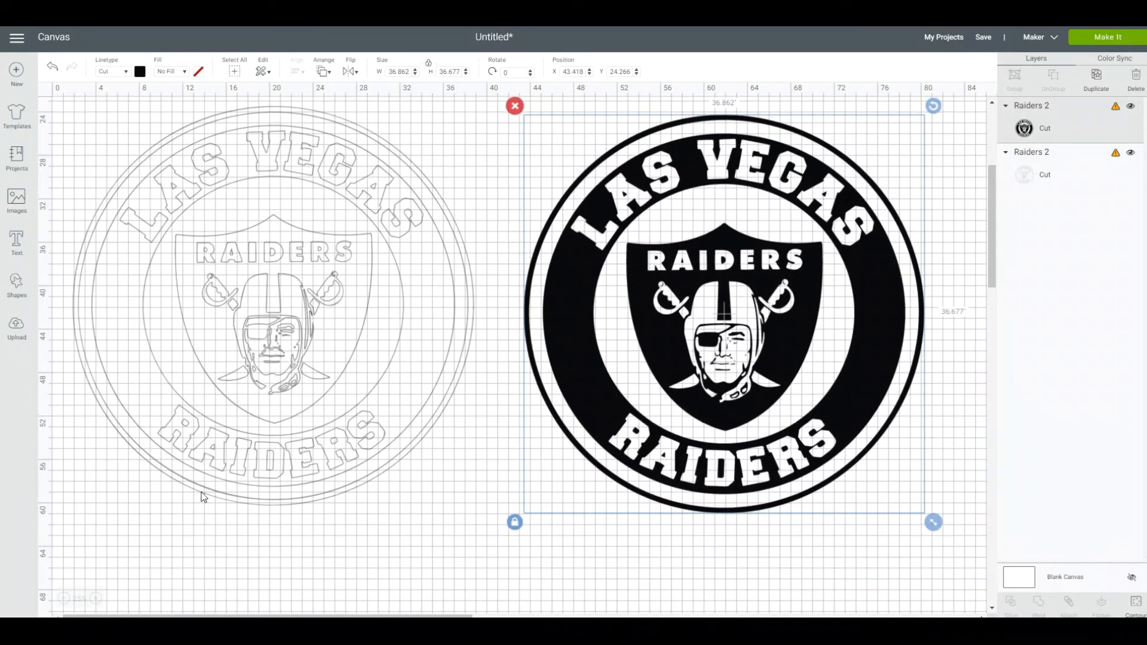